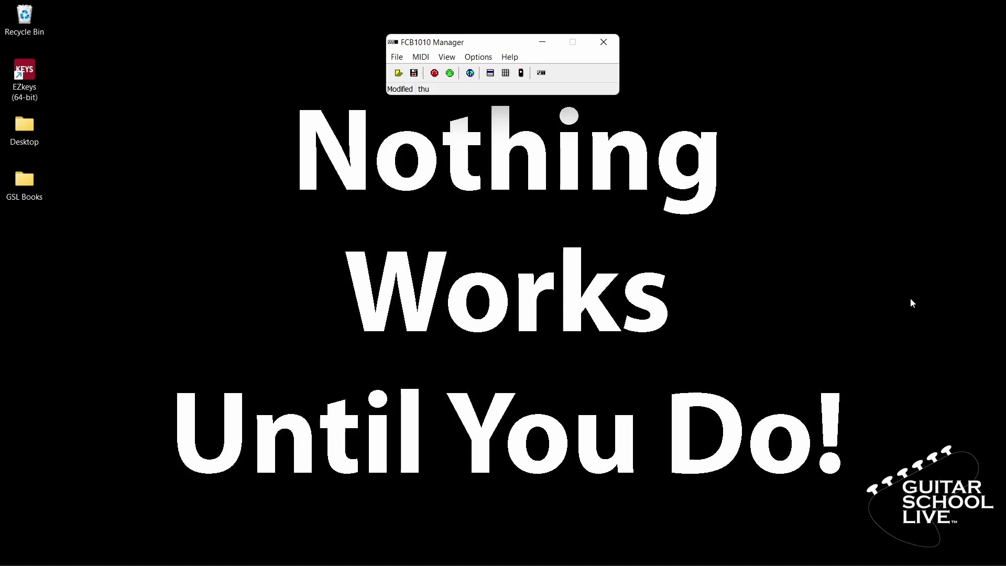
Step: Review the enabled MIDI input device and its thru output device in the MIDI device settings, then accept them
{"action": "left_click", "coordinate": [487, 58]}
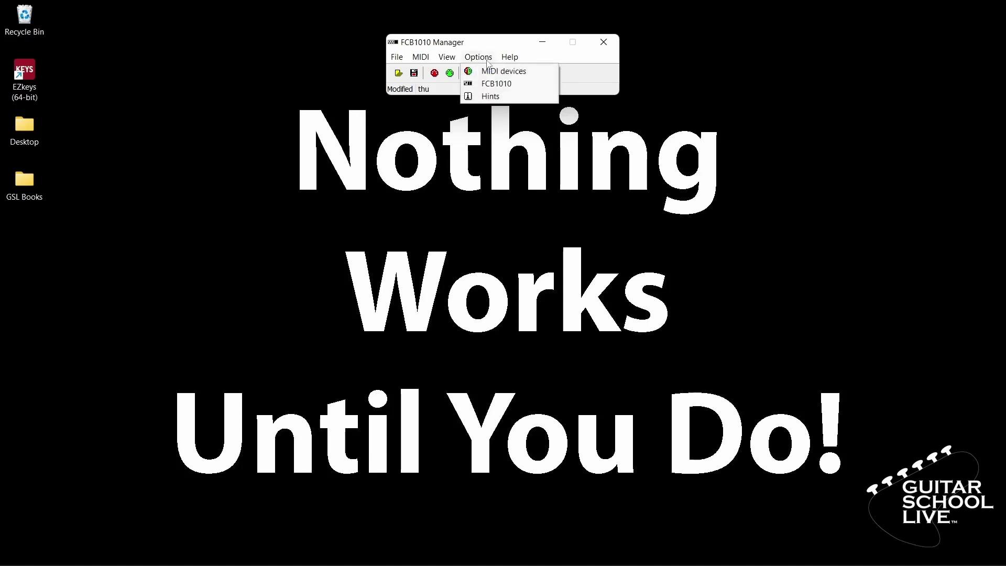
{"action": "left_click", "coordinate": [493, 72]}
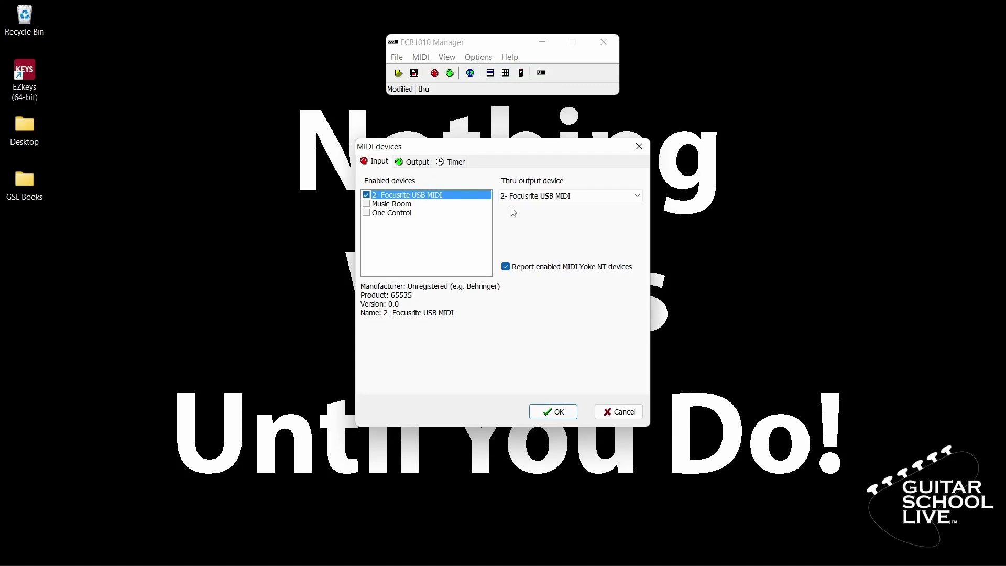
{"action": "left_click", "coordinate": [559, 412]}
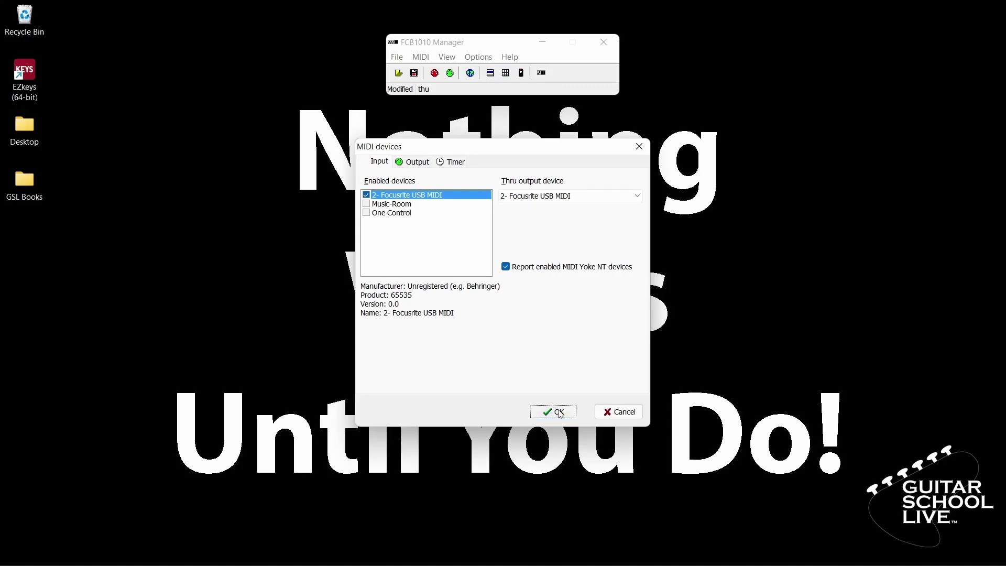
Step: Show the list of presets and enable PC 1 on preset 0:1 with program number 3
{"action": "left_click", "coordinate": [447, 58]}
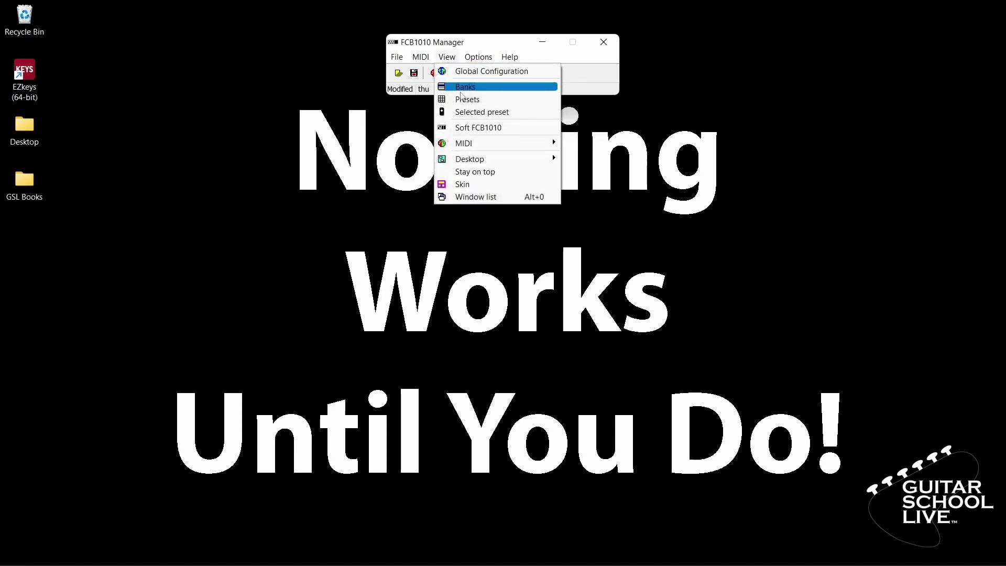
{"action": "left_click", "coordinate": [464, 99]}
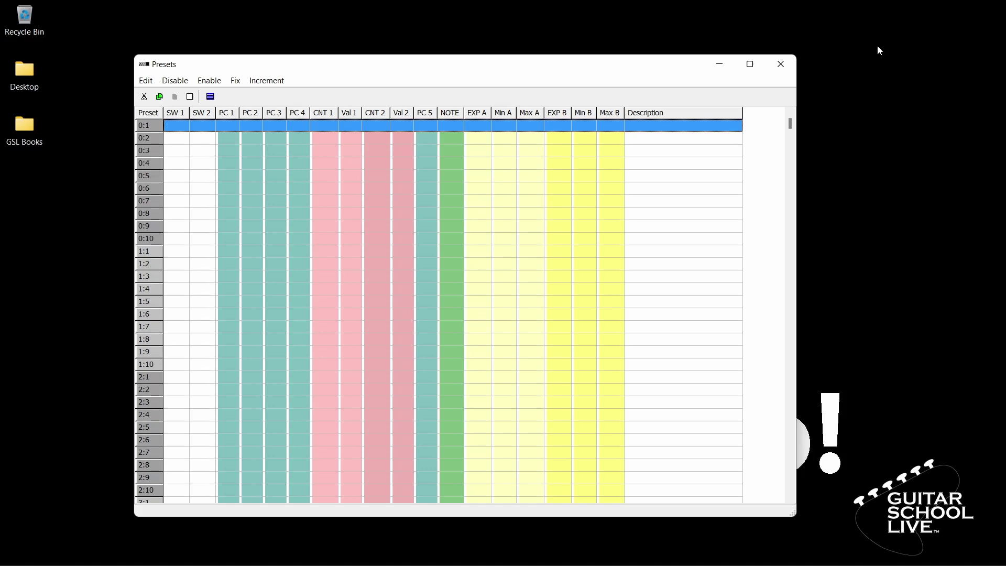
{"action": "double_click", "coordinate": [272, 126]}
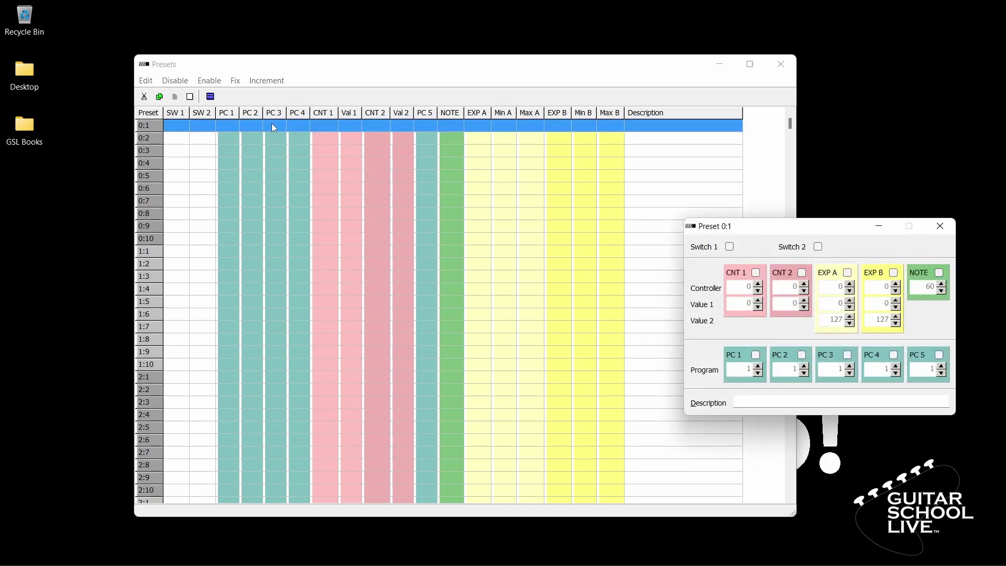
{"action": "left_click", "coordinate": [757, 357]}
{"action": "double_click", "coordinate": [751, 369]}
{"action": "type", "text": "3"}
Step: Enable PC 1 on preset 0:2 and set its program number to 8
{"action": "left_click", "coordinate": [274, 138]}
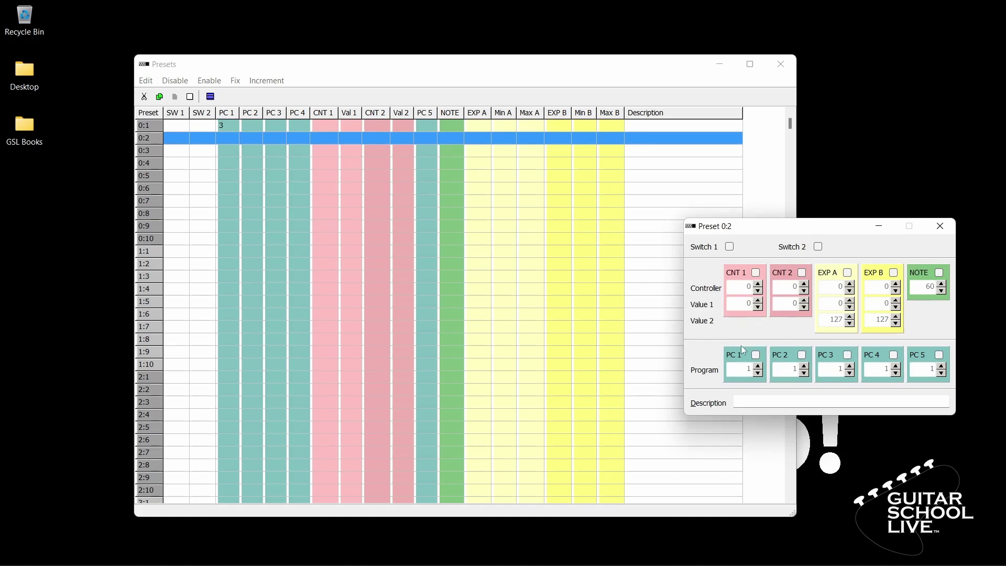
{"action": "left_click", "coordinate": [756, 356]}
{"action": "double_click", "coordinate": [753, 369]}
{"action": "type", "text": "8"}
Step: Enable PC 1 on preset 0:3 and set its program number to 12
{"action": "left_click", "coordinate": [277, 150]}
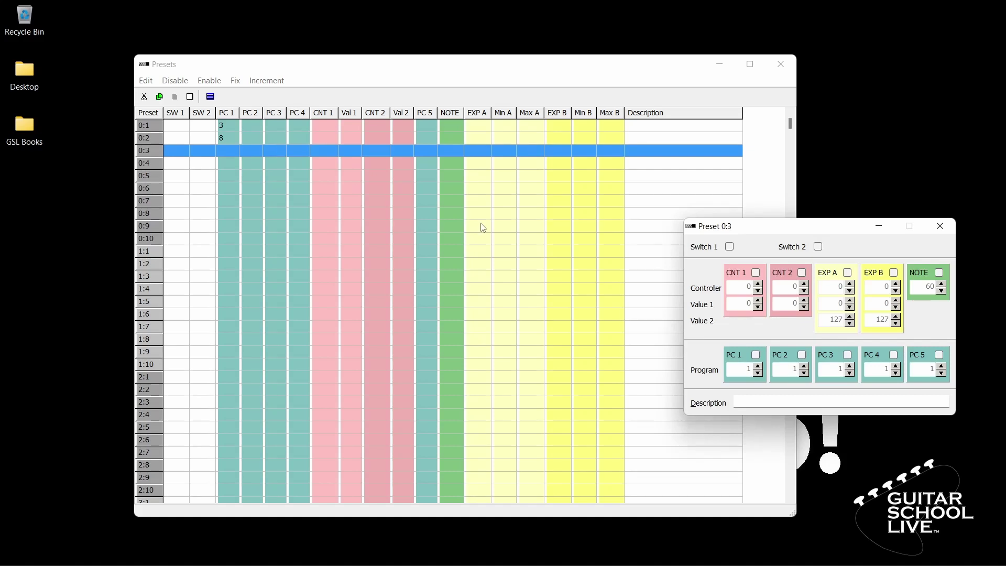
{"action": "left_click", "coordinate": [756, 356]}
{"action": "left_click", "coordinate": [748, 368]}
{"action": "double_click", "coordinate": [749, 368]}
{"action": "type", "text": "12"}
Step: Enable PC 1 on preset 0:4 and set its program number to 16
{"action": "left_click", "coordinate": [280, 163]}
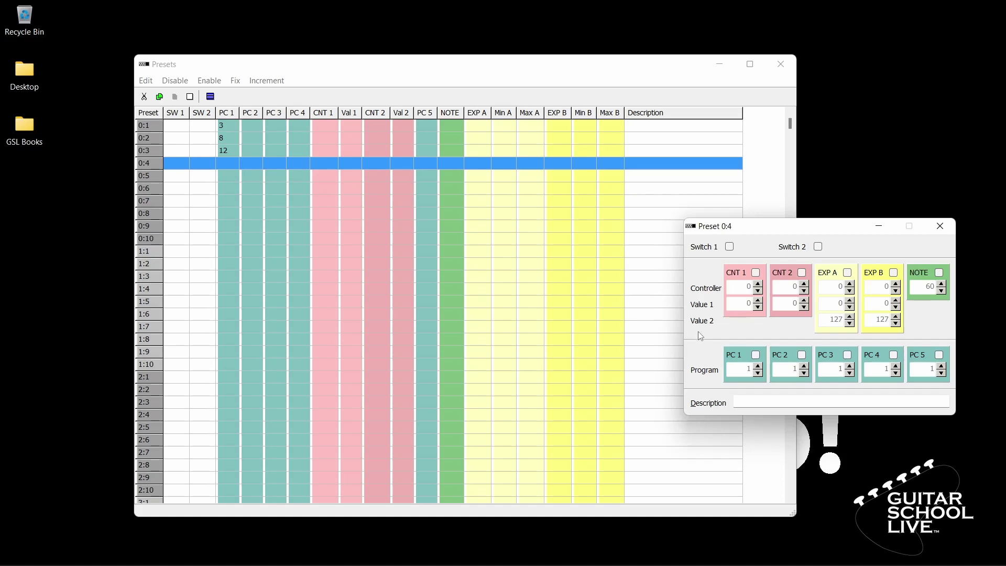
{"action": "left_click", "coordinate": [756, 355]}
{"action": "double_click", "coordinate": [752, 368]}
{"action": "type", "text": "6"}
Step: Enable PC 1 on preset 0:5 with program number 21 and close the preset editor
{"action": "left_click", "coordinate": [236, 175]}
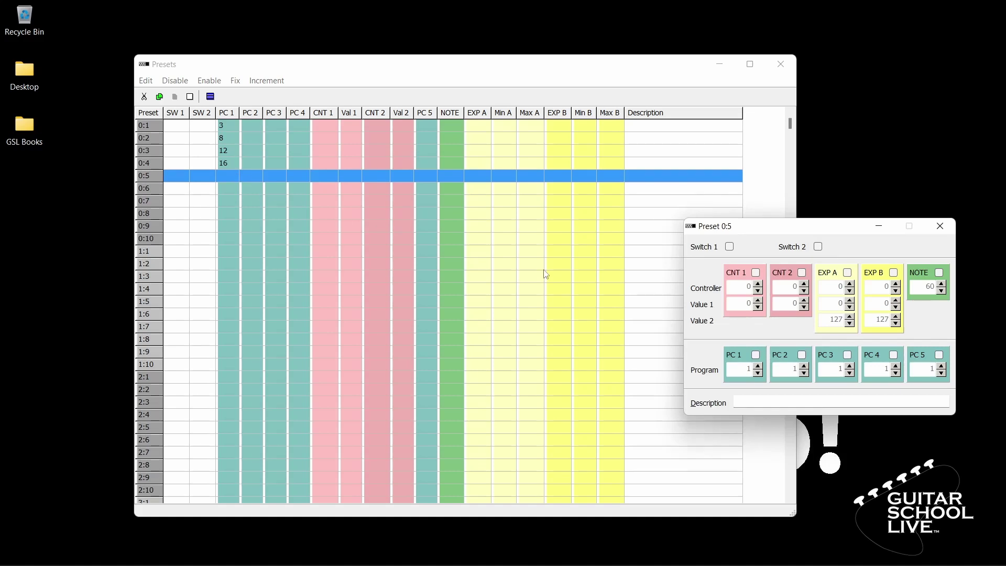
{"action": "left_click", "coordinate": [755, 355]}
{"action": "left_click", "coordinate": [749, 368]}
{"action": "double_click", "coordinate": [749, 368]}
{"action": "type", "text": "21"}
{"action": "left_click", "coordinate": [940, 226]}
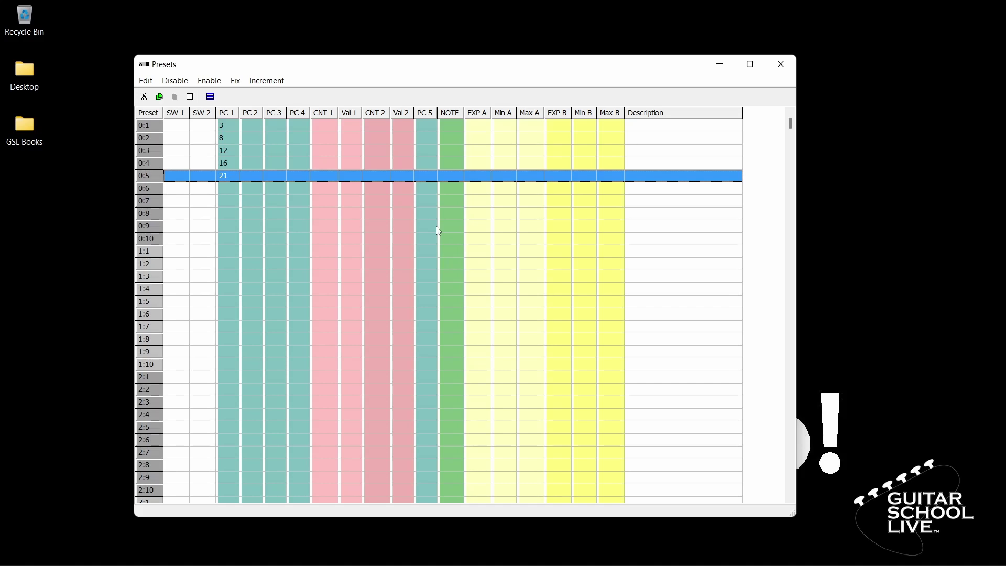
Step: For presets 0:6 to 0:10, increment the CNT 1 controller numbers starting from 102 and enable CNT 1
{"action": "left_click_drag", "start_coordinate": [429, 191], "coordinate": [426, 241]}
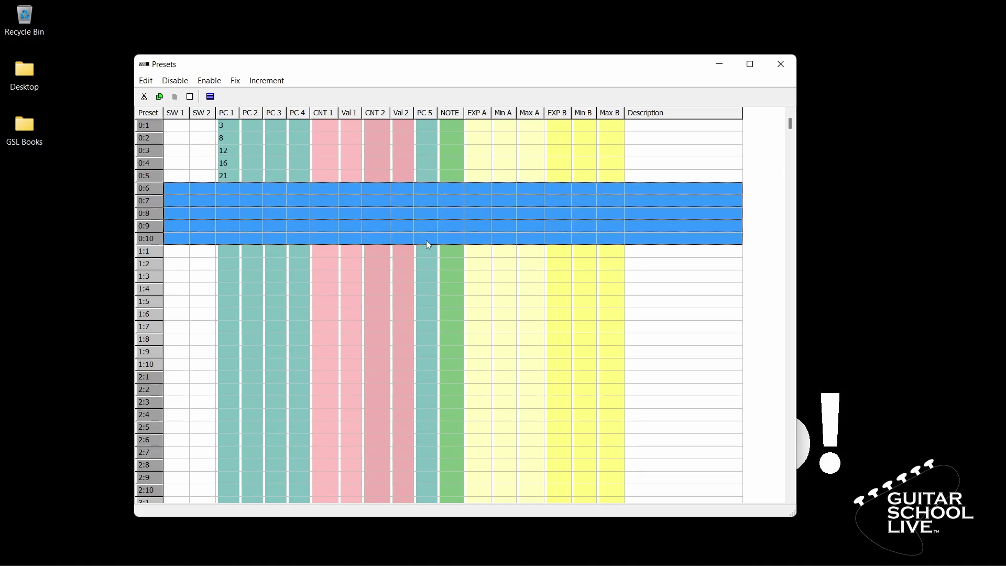
{"action": "left_click", "coordinate": [265, 82]}
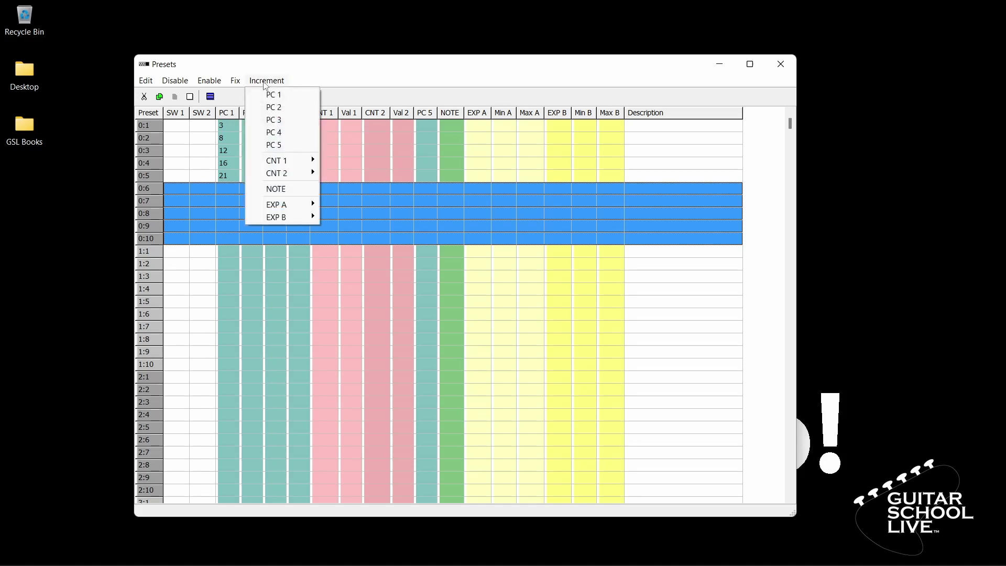
{"action": "mouse_move", "coordinate": [308, 164]}
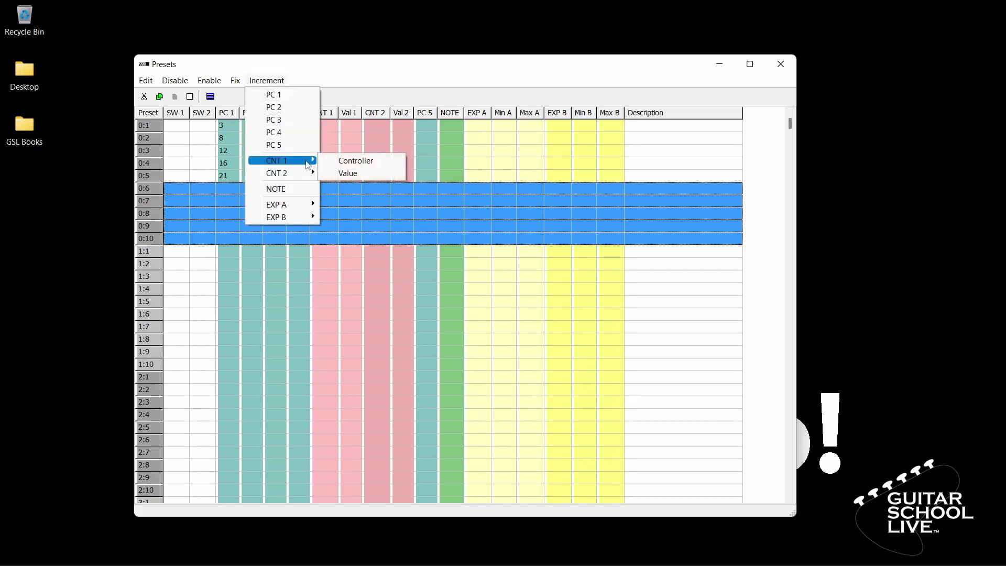
{"action": "left_click", "coordinate": [347, 160]}
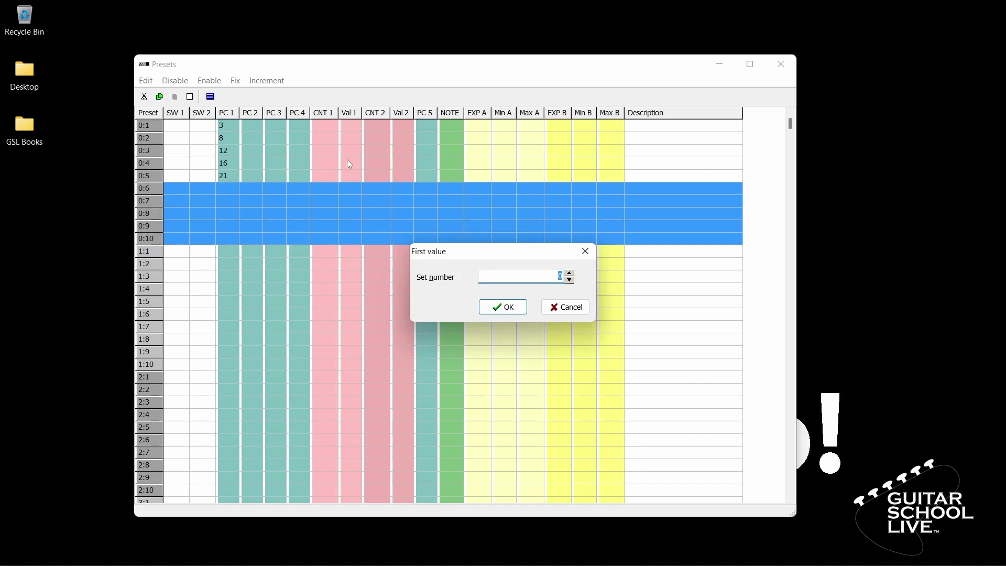
{"action": "type", "text": "102"}
{"action": "left_click", "coordinate": [512, 307]}
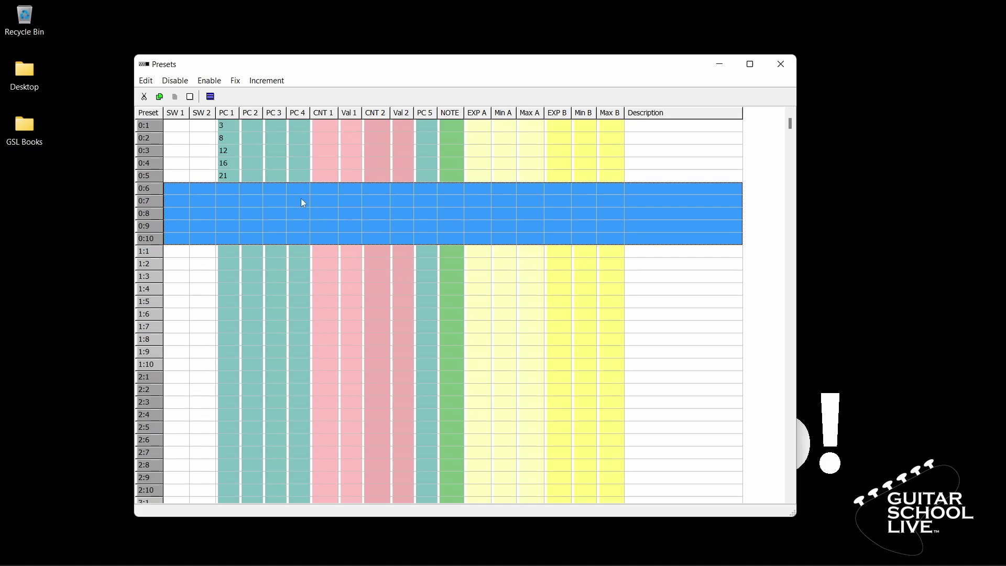
{"action": "left_click", "coordinate": [219, 82]}
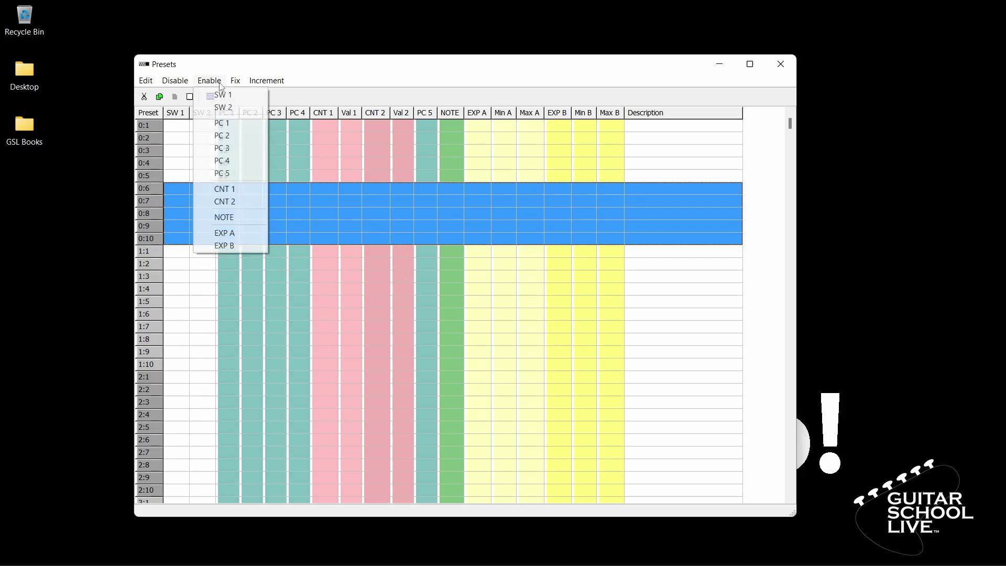
{"action": "left_click", "coordinate": [244, 189]}
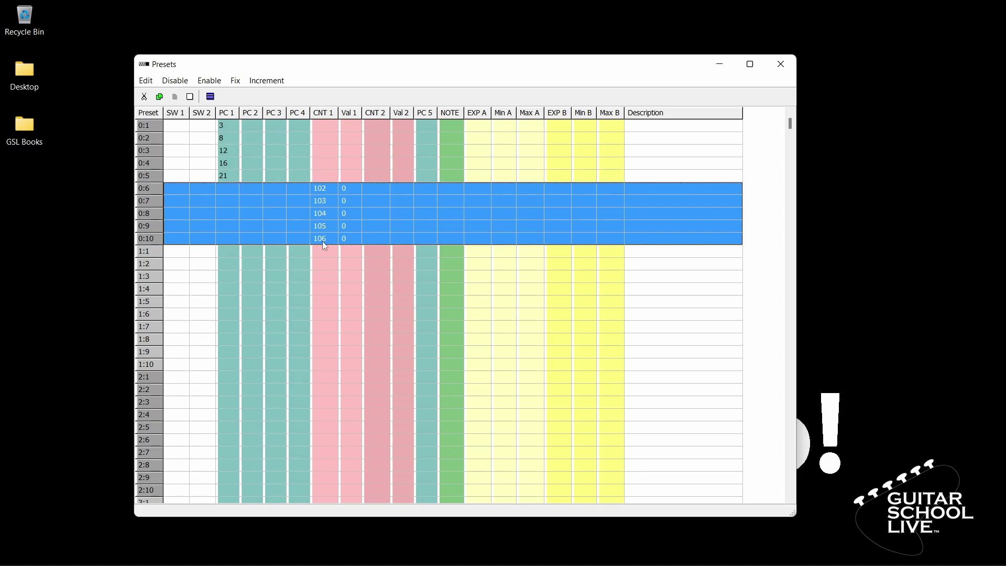
Step: For presets 0:6 to 0:10, increment the CNT 2 controller numbers starting from 102 and enable CNT 2
{"action": "left_click", "coordinate": [265, 81]}
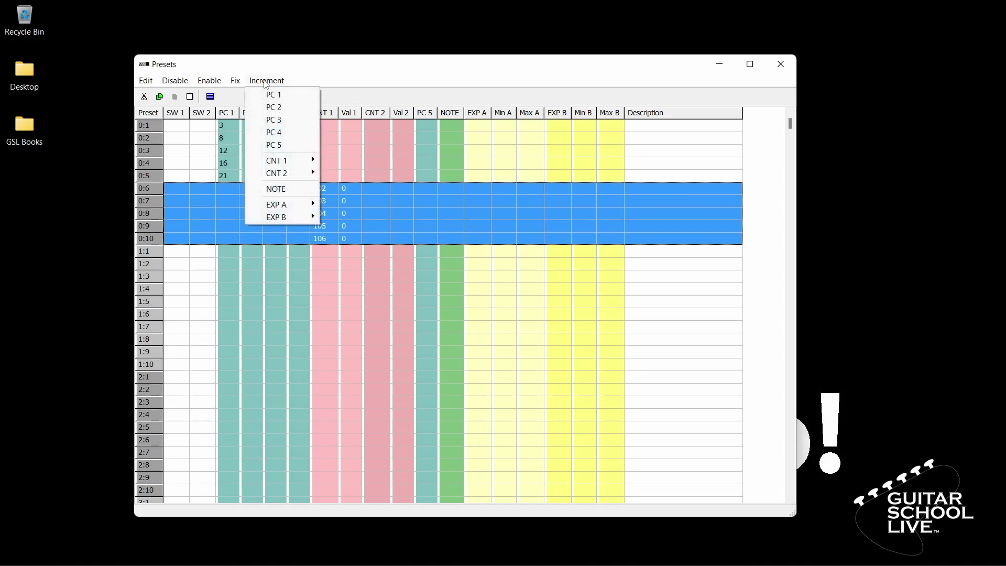
{"action": "mouse_move", "coordinate": [291, 173]}
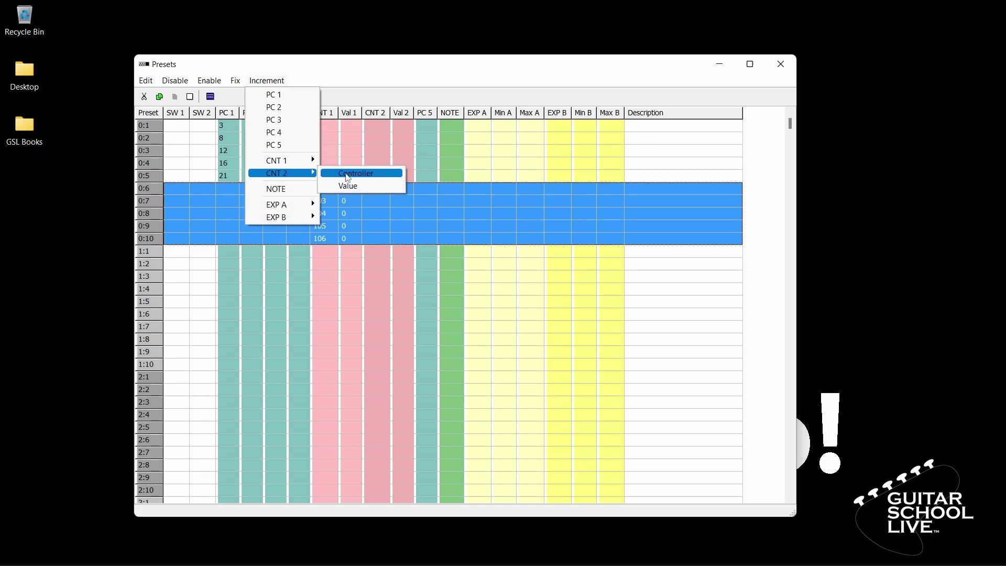
{"action": "left_click", "coordinate": [347, 174]}
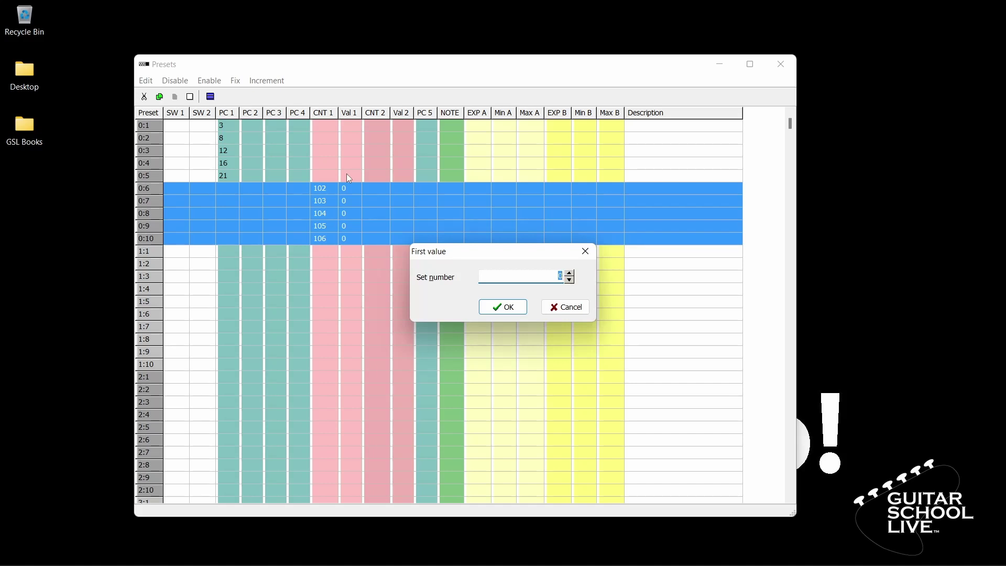
{"action": "type", "text": "102"}
{"action": "key", "text": "Return"}
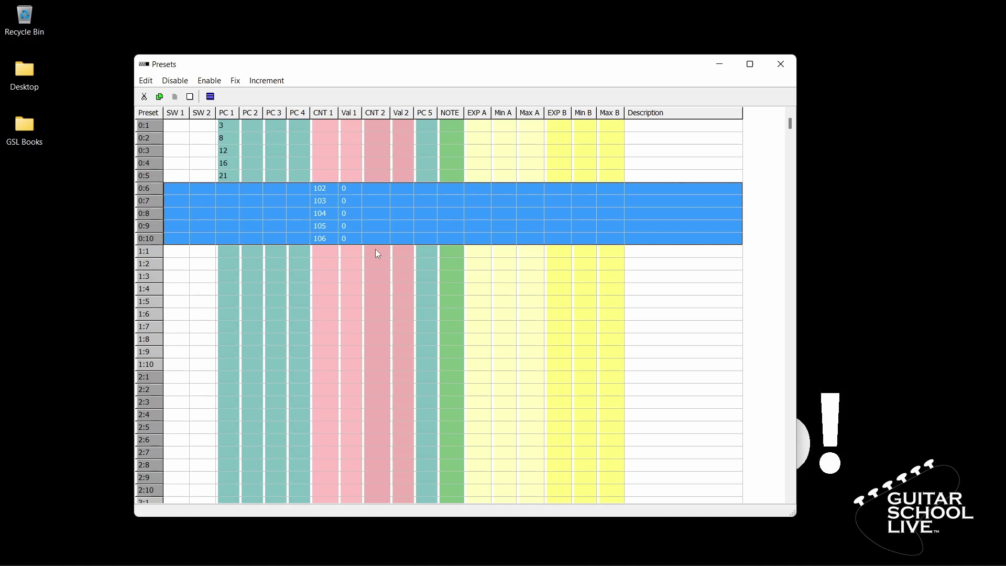
{"action": "left_click", "coordinate": [216, 81]}
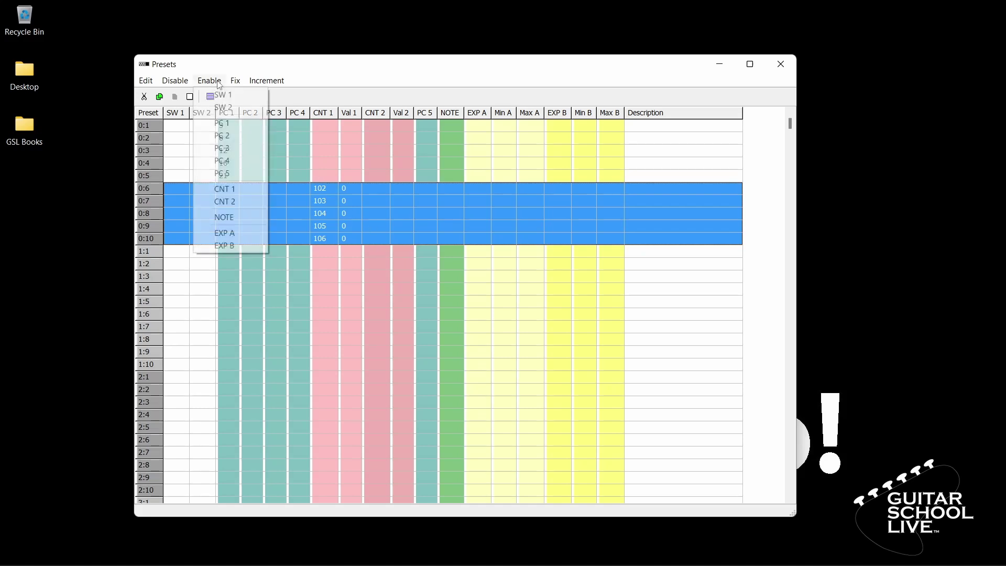
{"action": "left_click", "coordinate": [244, 203]}
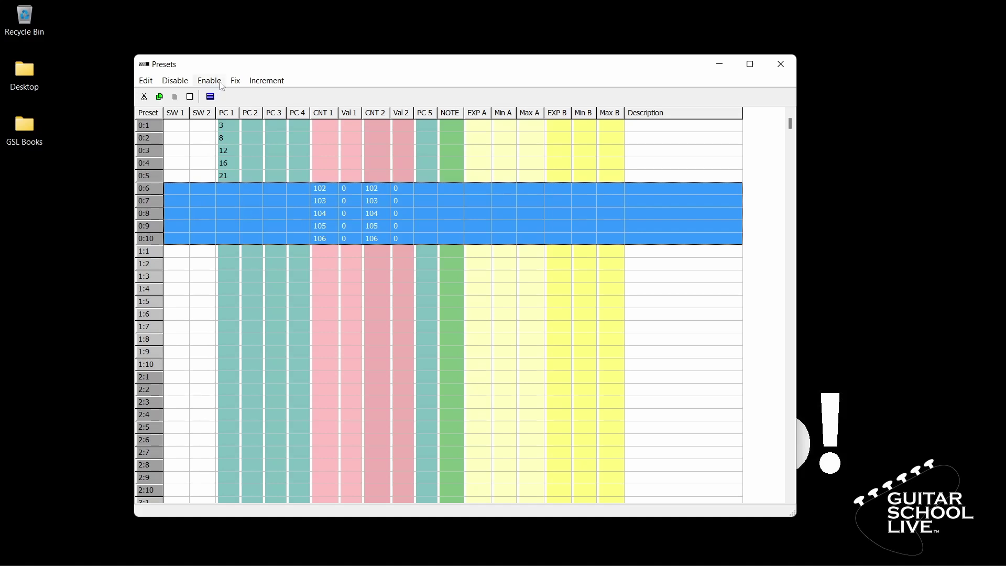
Step: Fix the CNT 1 value at 0 for presets 0:6 to 0:10
{"action": "left_click", "coordinate": [236, 81]}
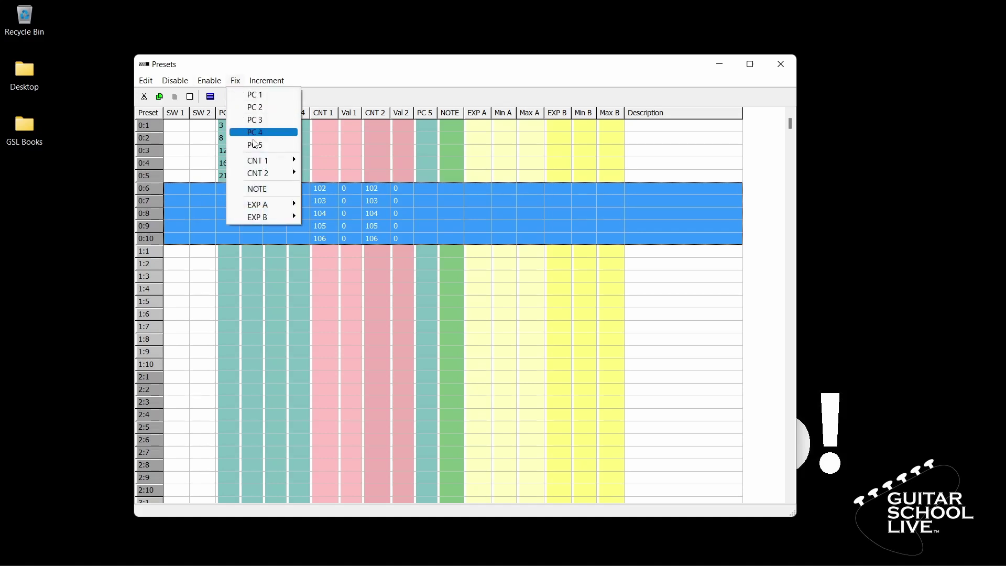
{"action": "mouse_move", "coordinate": [263, 161]}
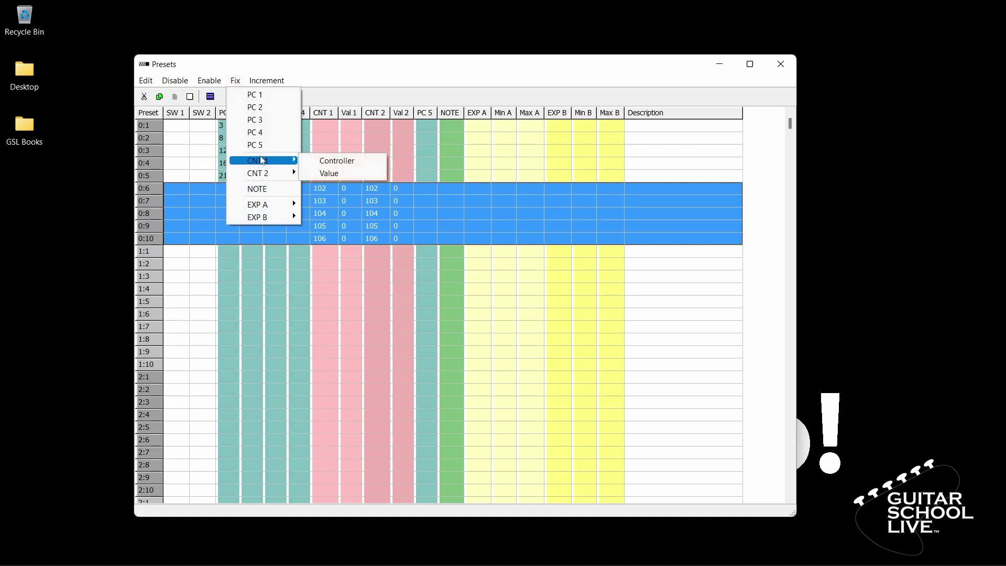
{"action": "left_click", "coordinate": [329, 173]}
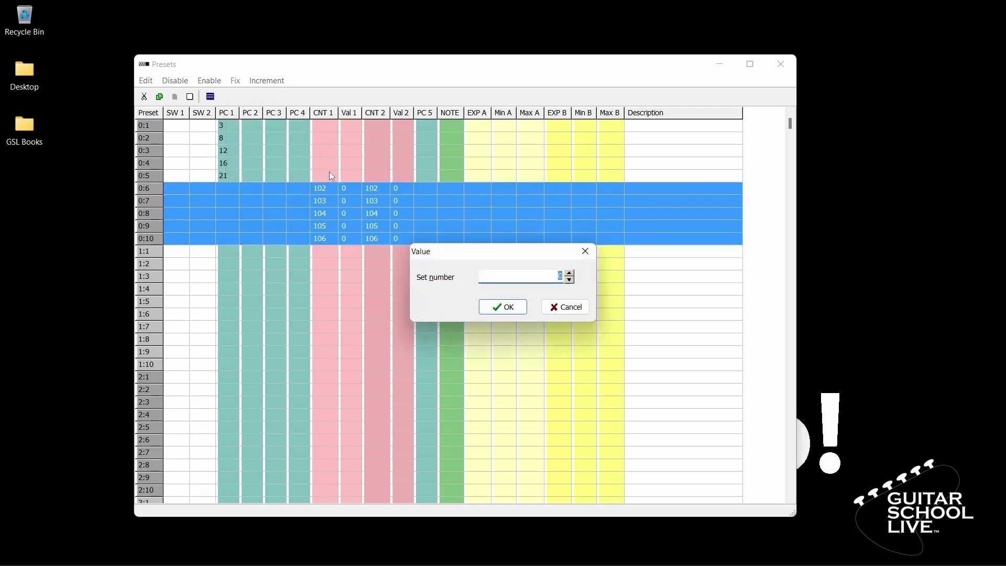
{"action": "left_click", "coordinate": [521, 309]}
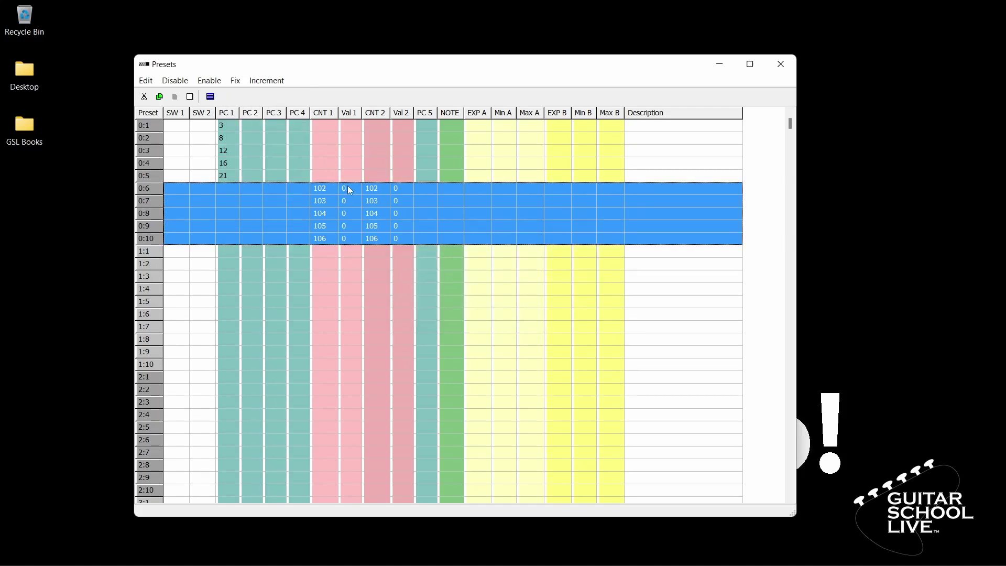
Step: Fix the CNT 2 value at 127 for presets 0:6 to 0:10
{"action": "left_click", "coordinate": [237, 81]}
{"action": "mouse_move", "coordinate": [286, 173]}
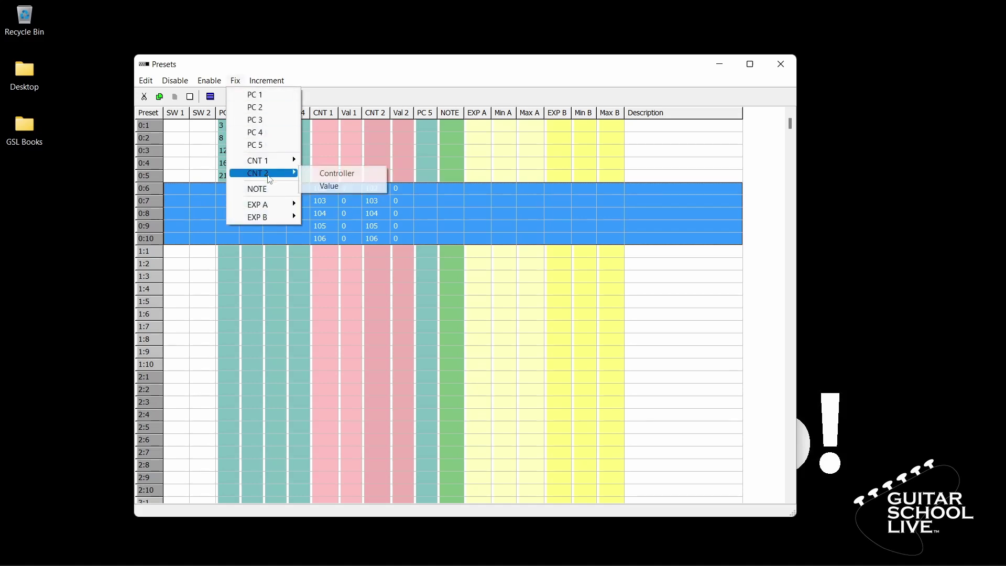
{"action": "left_click", "coordinate": [331, 186]}
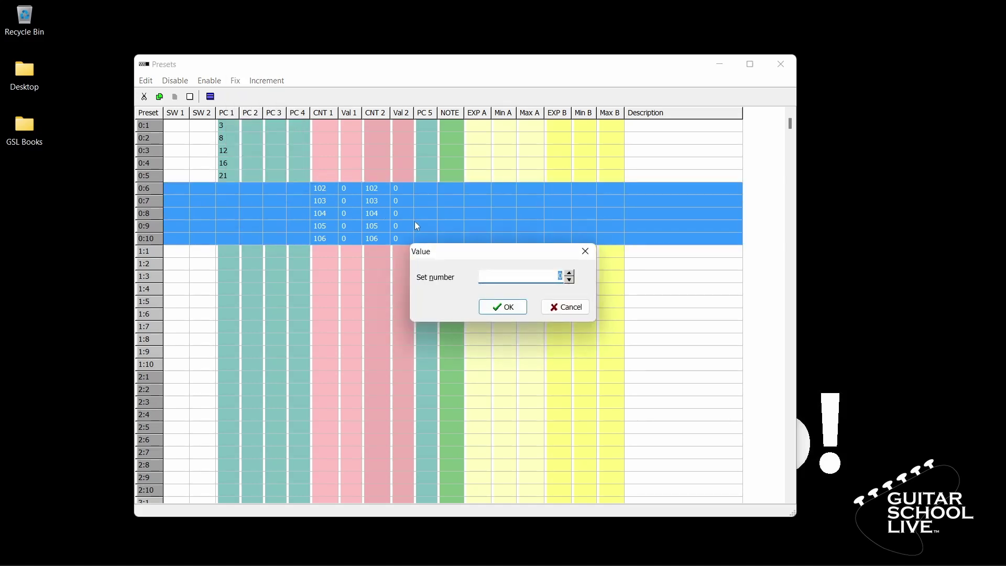
{"action": "type", "text": "127"}
{"action": "left_click", "coordinate": [503, 307]}
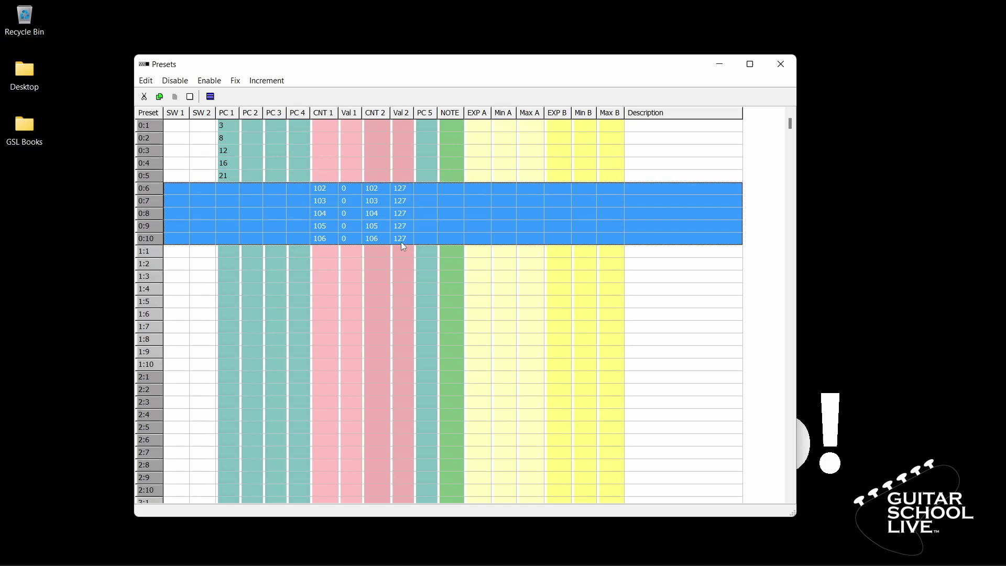
Step: Fix the EXP A controller number at 7 for presets 0:1 to 0:10
{"action": "left_click_drag", "start_coordinate": [392, 125], "coordinate": [414, 239]}
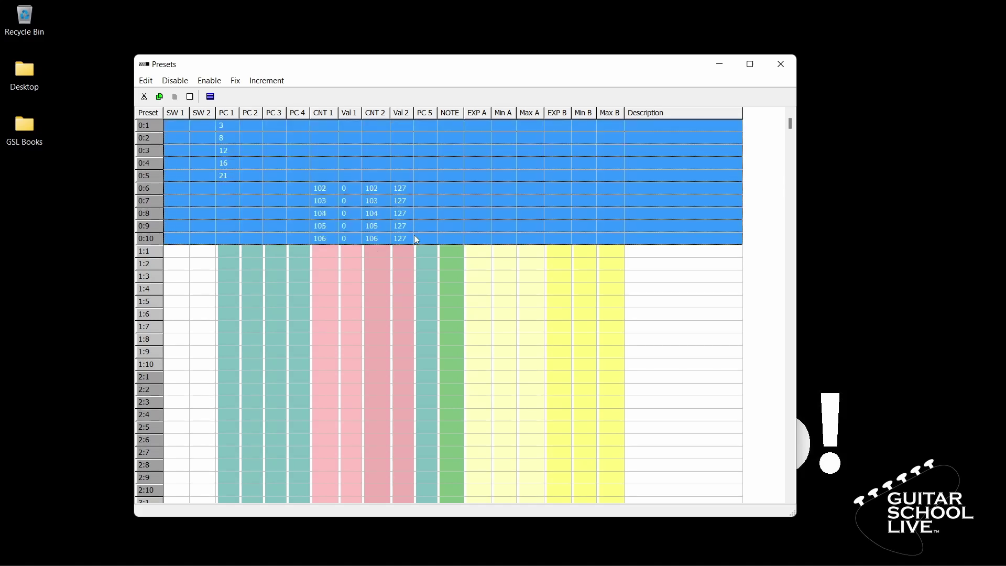
{"action": "left_click", "coordinate": [236, 81]}
{"action": "mouse_move", "coordinate": [276, 208]}
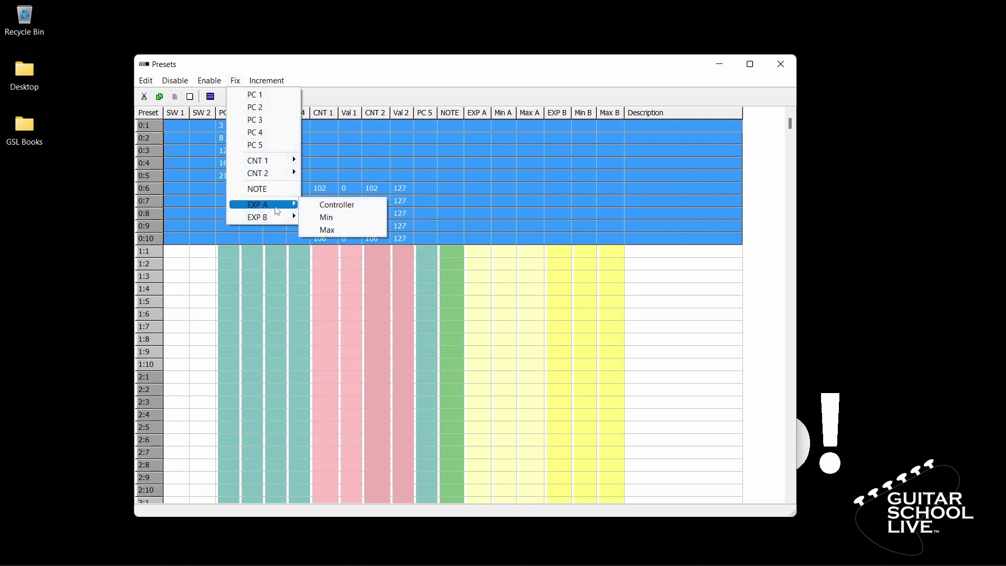
{"action": "left_click", "coordinate": [356, 204]}
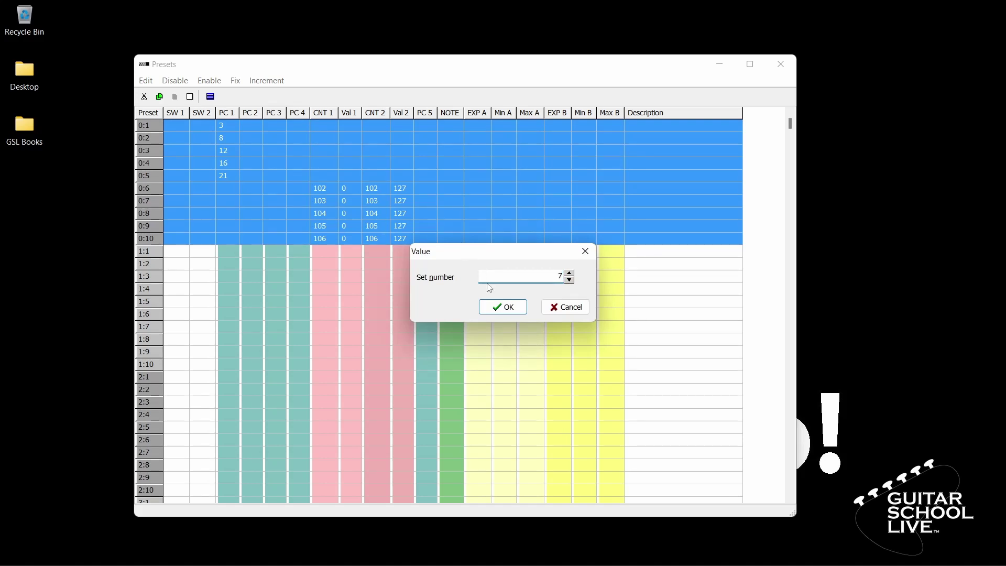
{"action": "left_click", "coordinate": [507, 307]}
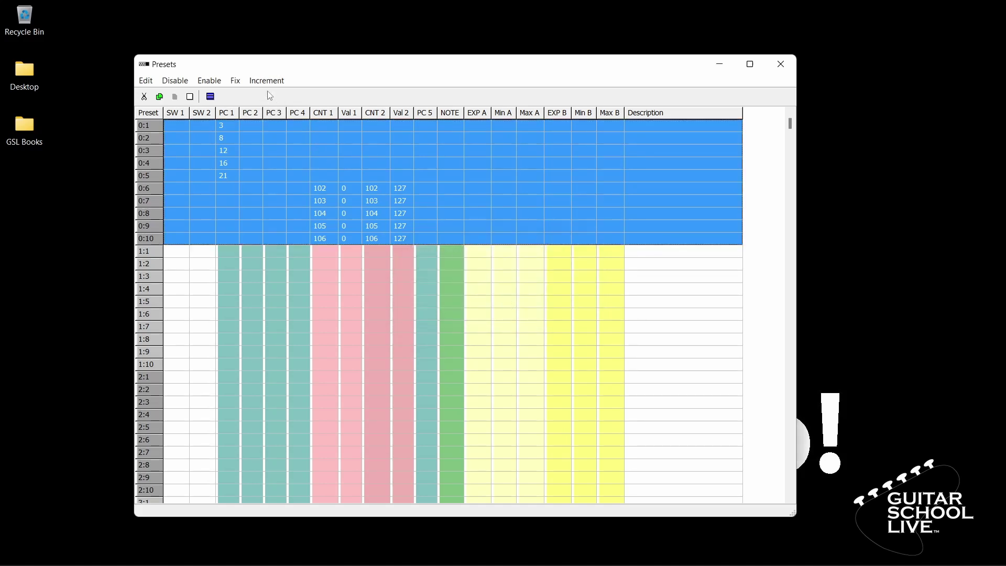
Step: Fix the EXP B controller number at 11 for presets 0:1 to 0:10
{"action": "left_click", "coordinate": [235, 80]}
{"action": "mouse_move", "coordinate": [278, 217]}
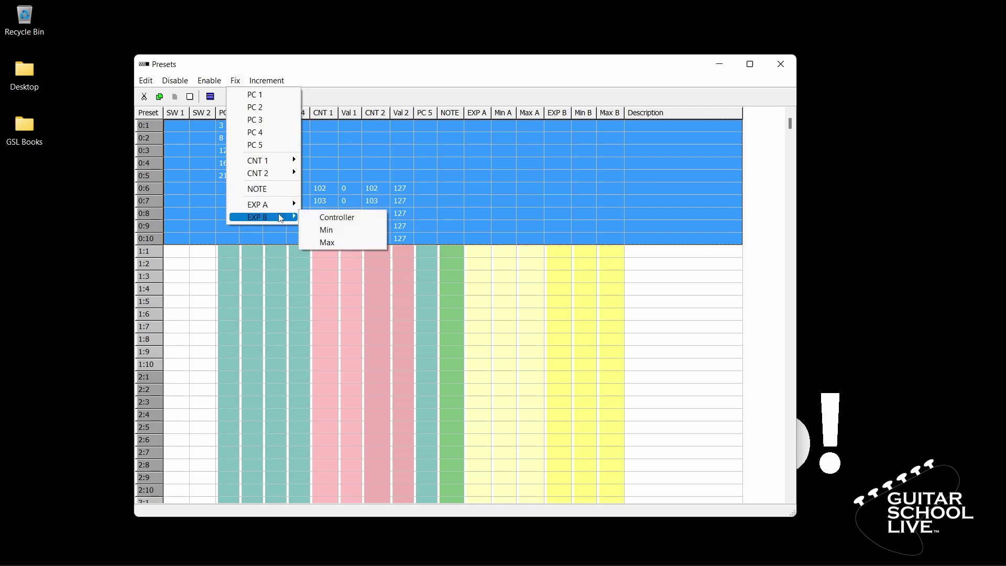
{"action": "left_click", "coordinate": [329, 217]}
{"action": "type", "text": "11"}
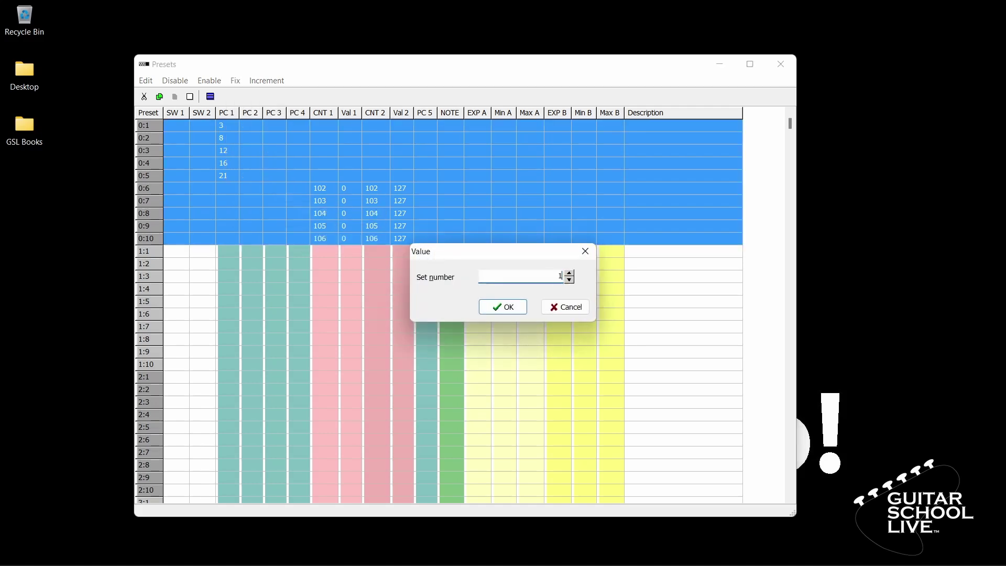
{"action": "left_click", "coordinate": [506, 307]}
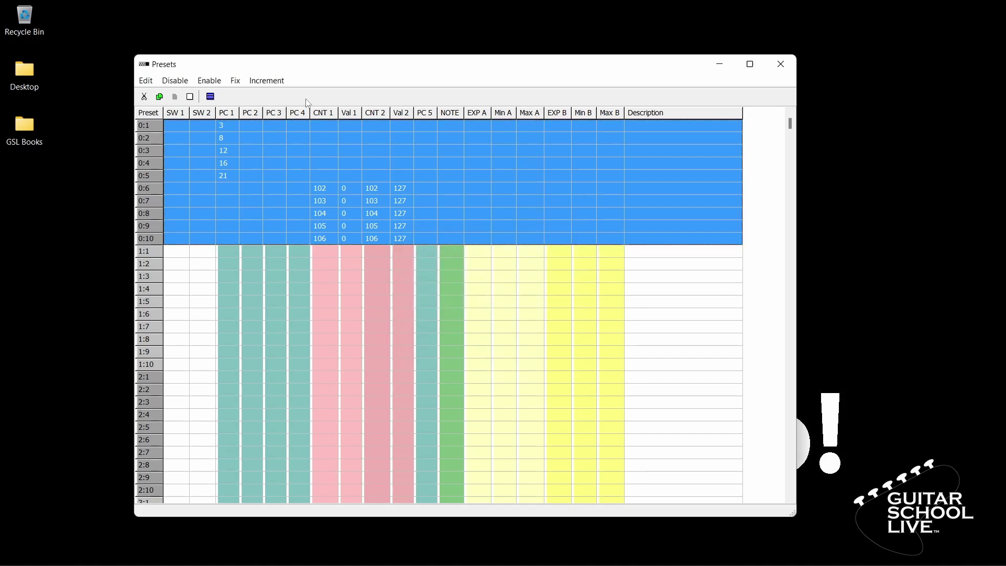
Step: Enable EXP A for presets 0:1 to 0:10 and bring up the enable options again
{"action": "left_click", "coordinate": [208, 81]}
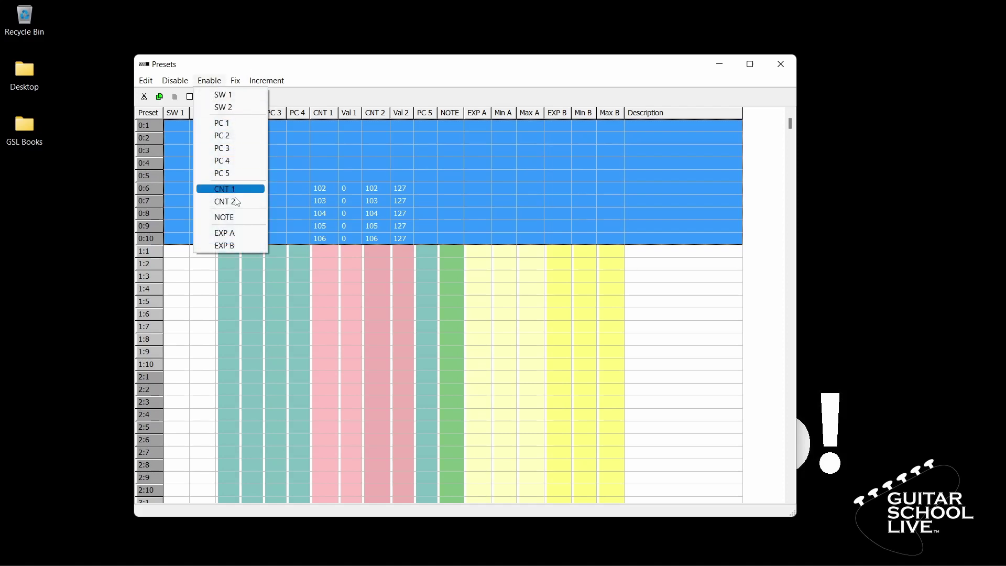
{"action": "left_click", "coordinate": [243, 234]}
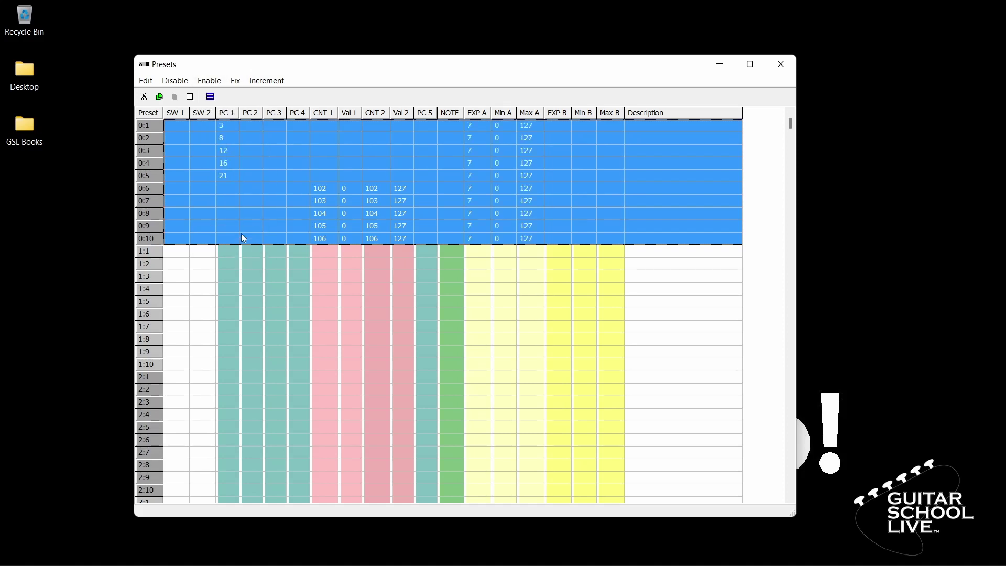
{"action": "left_click", "coordinate": [209, 82]}
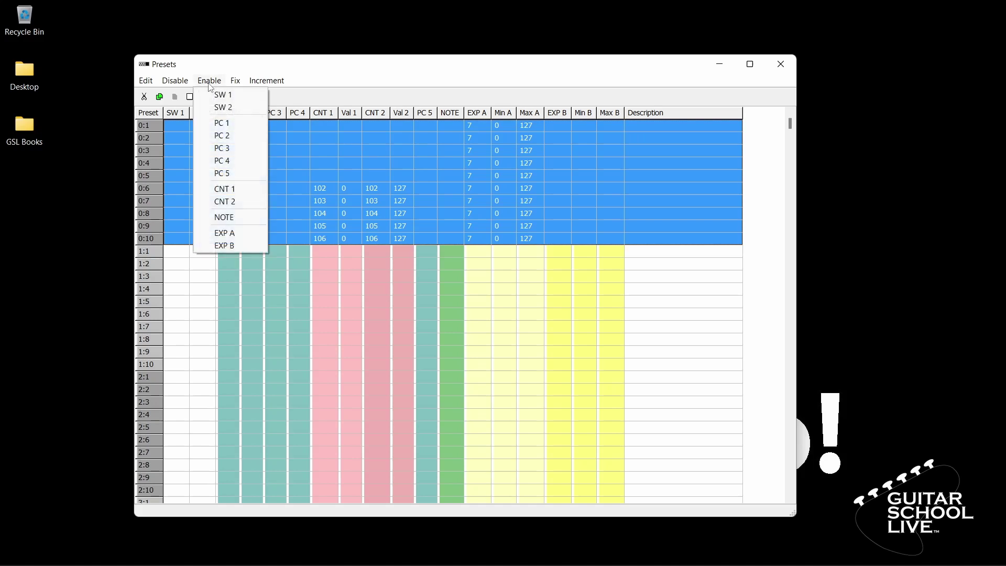
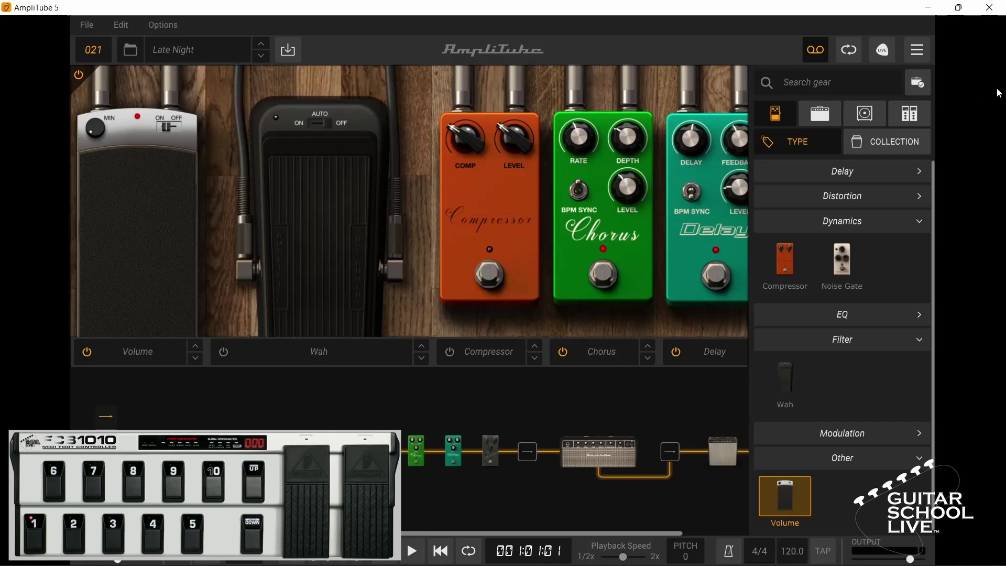
Step: Switch to AmpliTube 5 and start MIDI learn for the bypass of the Compressor pedal in the Late Night preset
{"action": "right_click", "coordinate": [486, 272]}
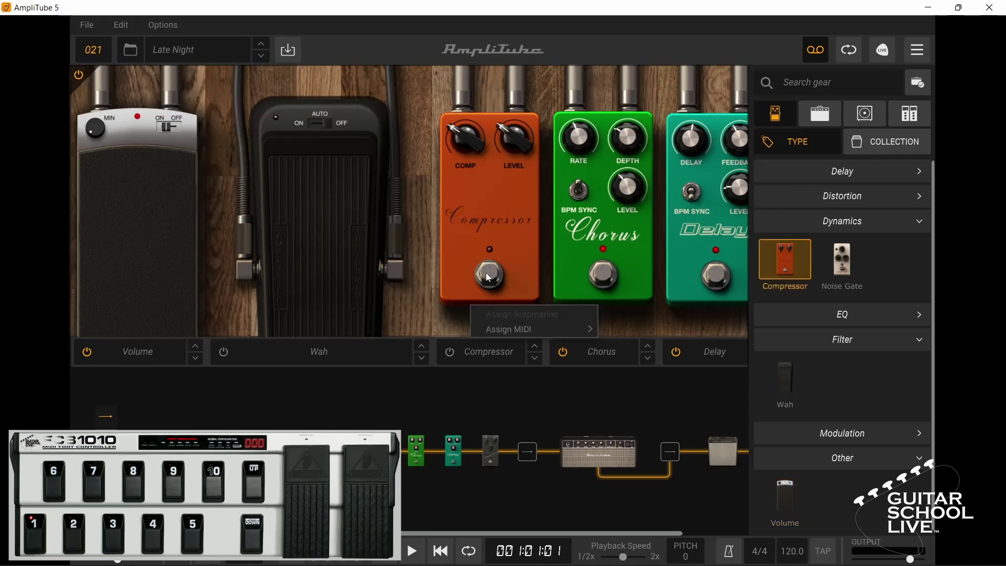
{"action": "mouse_move", "coordinate": [527, 330]}
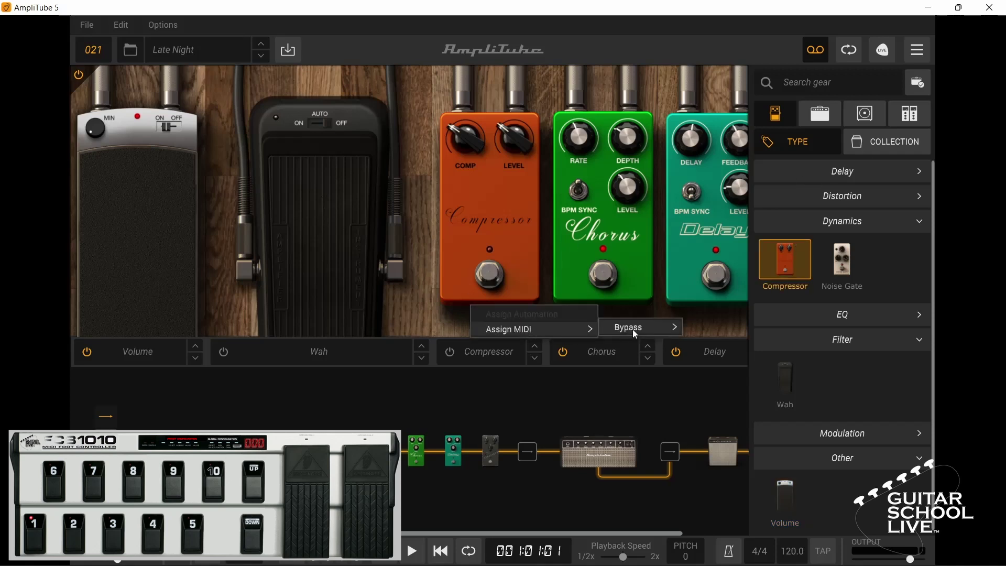
{"action": "mouse_move", "coordinate": [640, 329]}
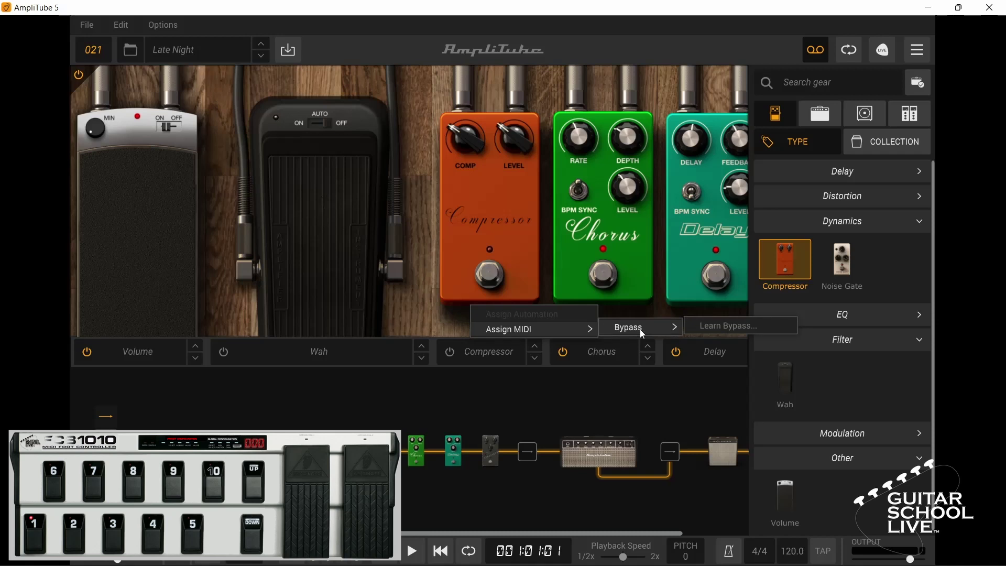
{"action": "left_click", "coordinate": [709, 329]}
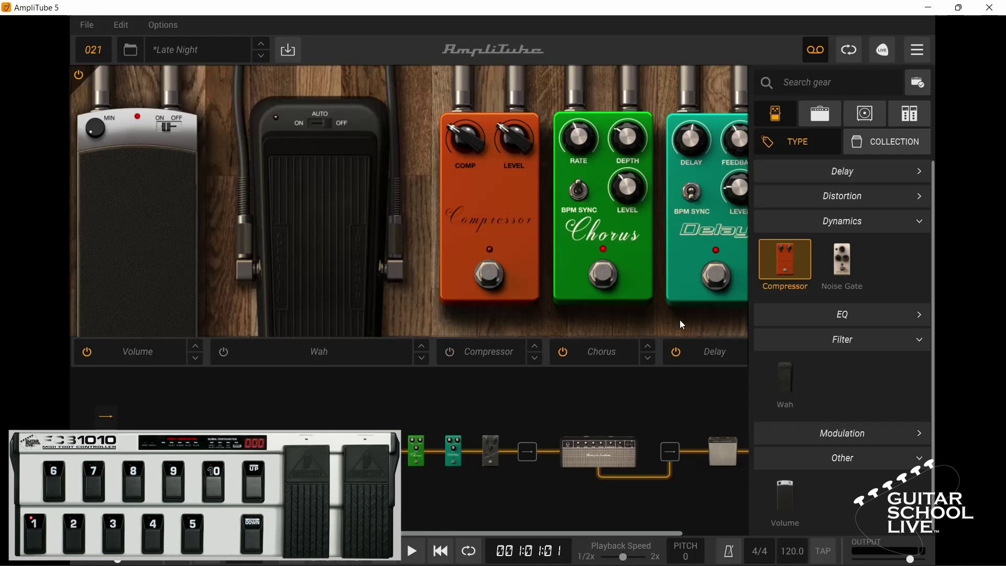
Step: Start MIDI learn for the bypass of the Chorus pedal
{"action": "right_click", "coordinate": [606, 276]}
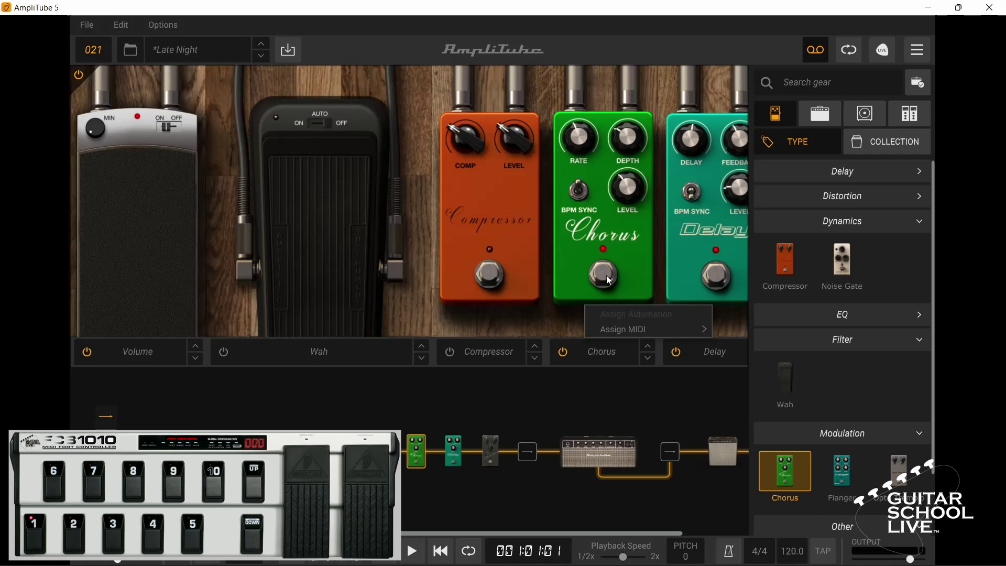
{"action": "mouse_move", "coordinate": [639, 332]}
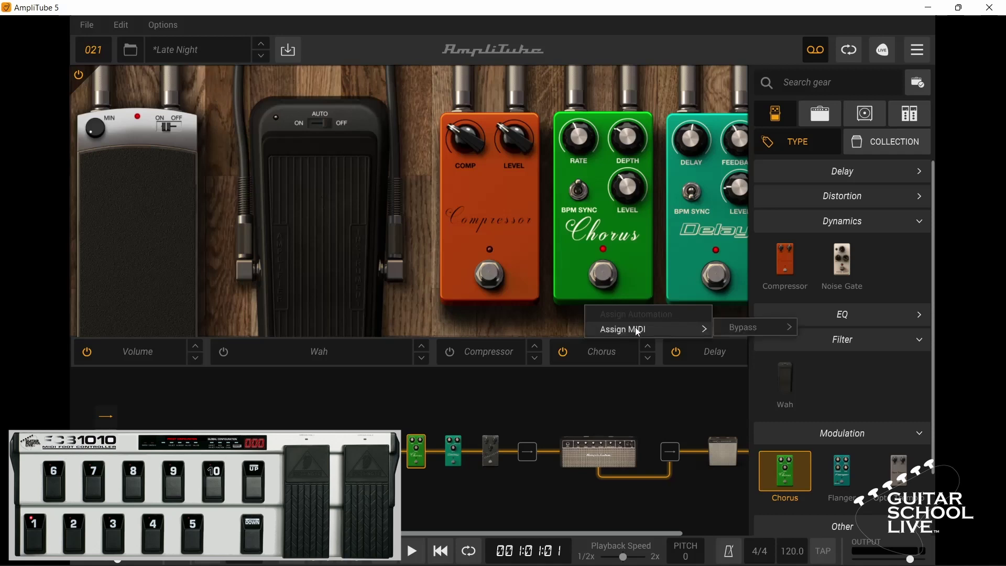
{"action": "mouse_move", "coordinate": [747, 331]}
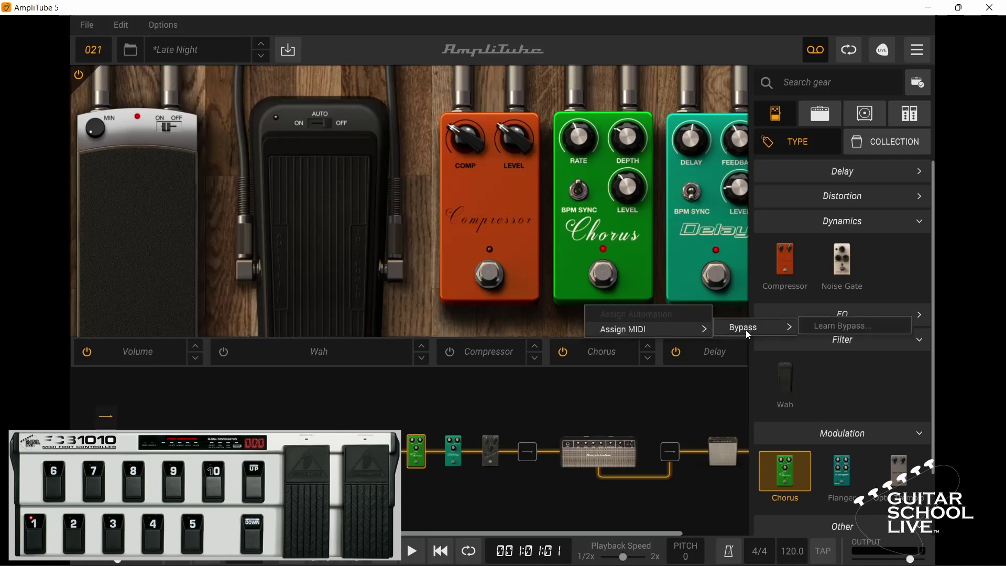
{"action": "left_click", "coordinate": [842, 327]}
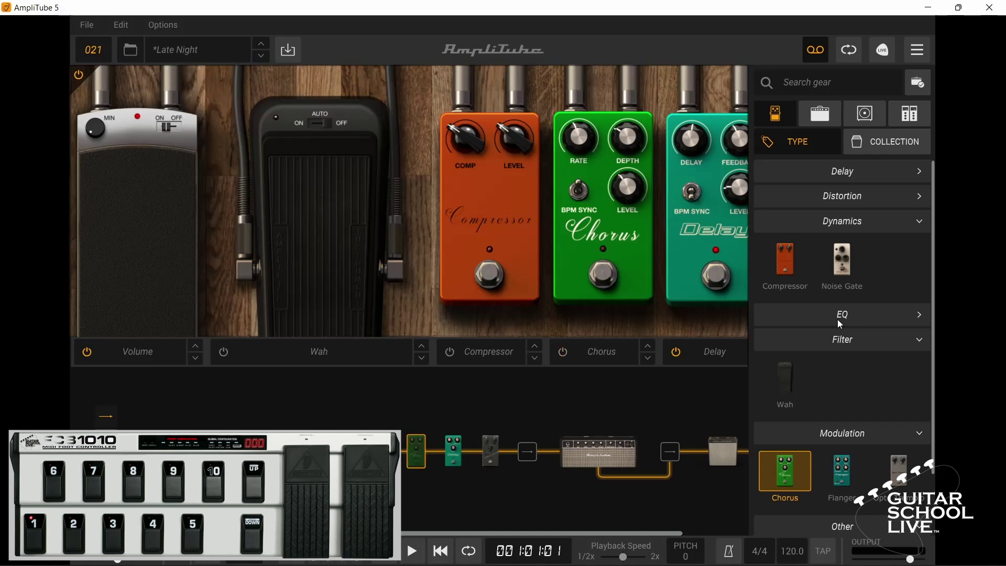
Step: Start MIDI learn for the bypass of the Delay pedal
{"action": "left_click", "coordinate": [713, 275]}
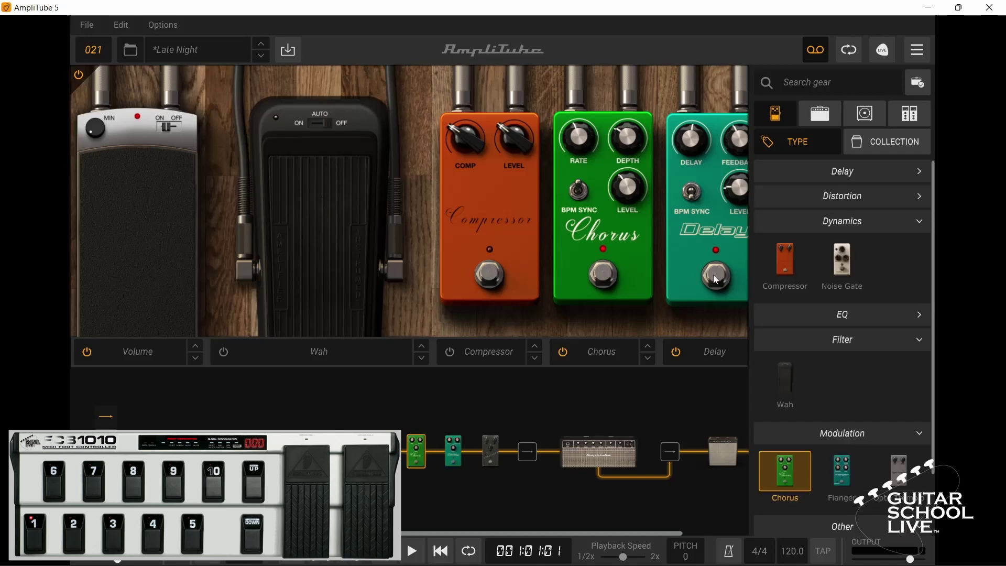
{"action": "right_click", "coordinate": [717, 280]}
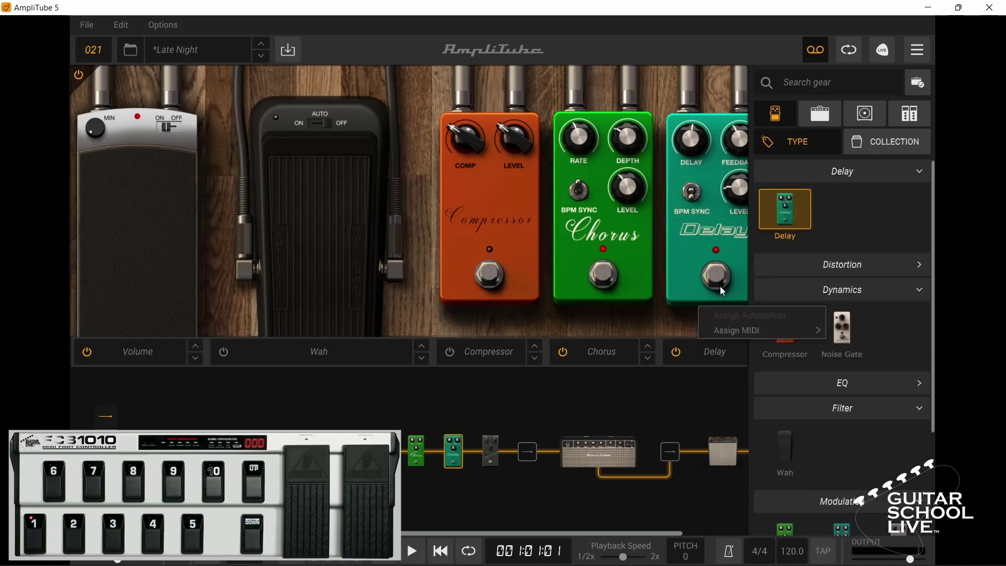
{"action": "mouse_move", "coordinate": [749, 331]}
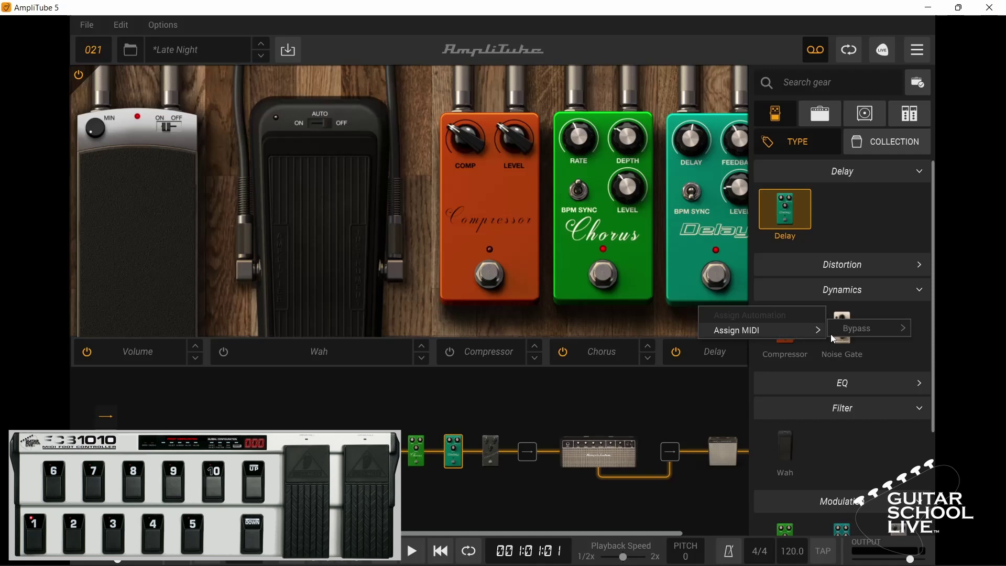
{"action": "mouse_move", "coordinate": [861, 335]}
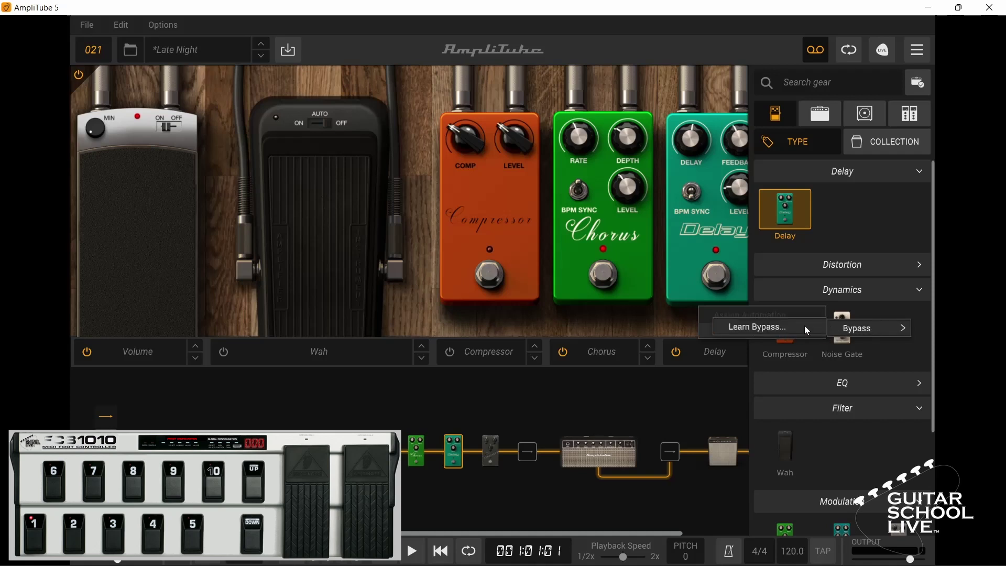
{"action": "left_click", "coordinate": [776, 327]}
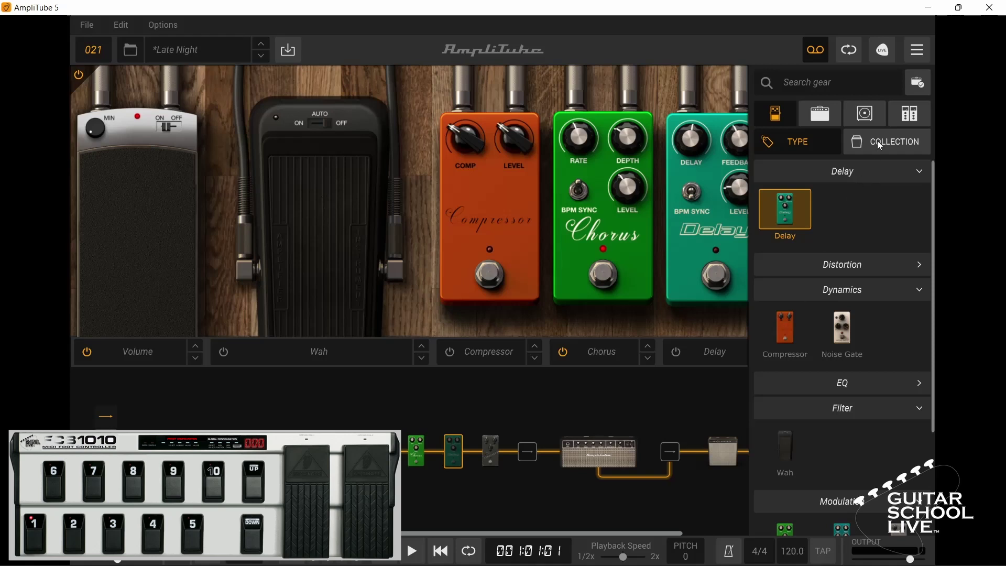
Step: Learn a MIDI controller for Tuner Bypass in the global control change settings, apply it, and toggle the tuner off and on
{"action": "left_click", "coordinate": [917, 49]}
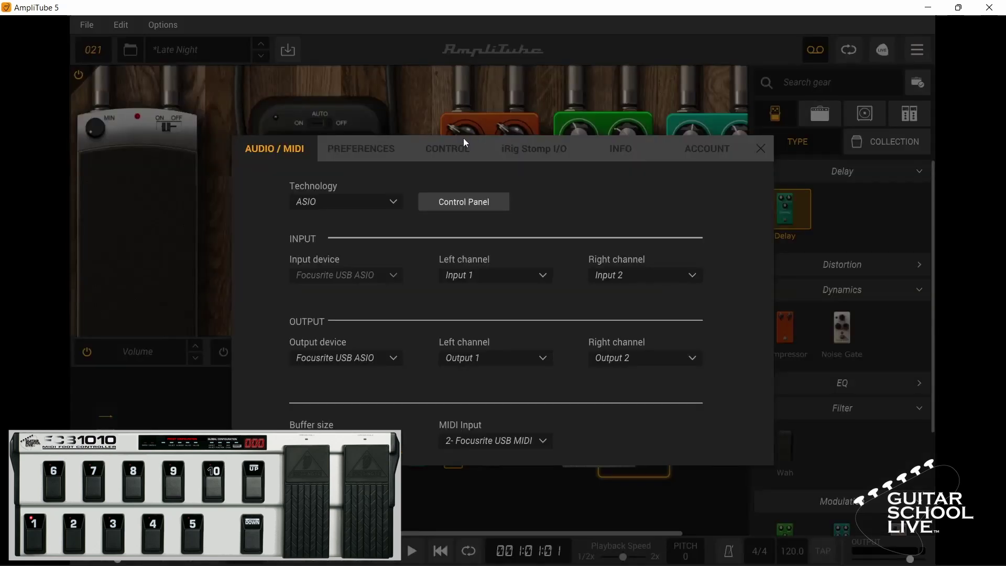
{"action": "left_click", "coordinate": [448, 149]}
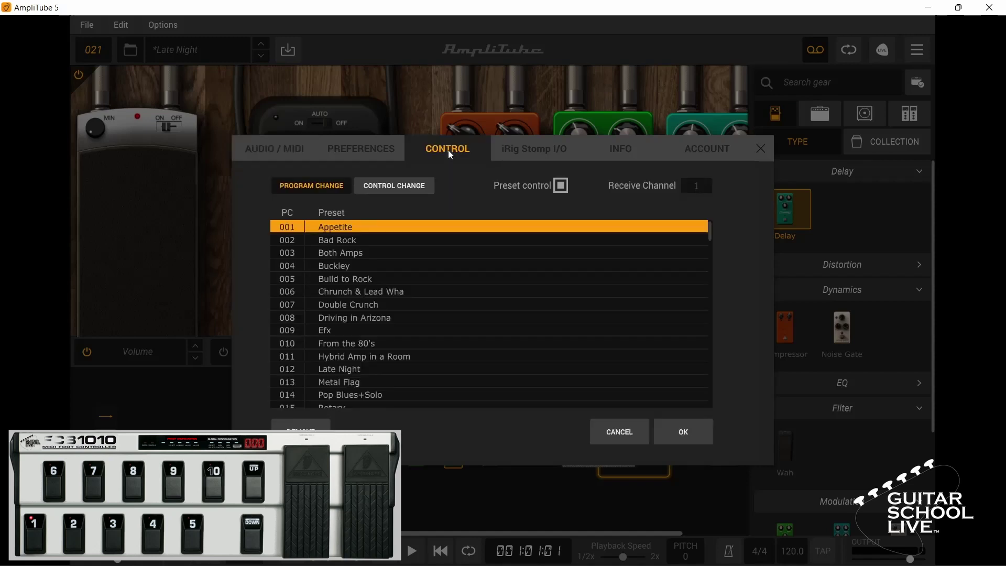
{"action": "left_click", "coordinate": [411, 186]}
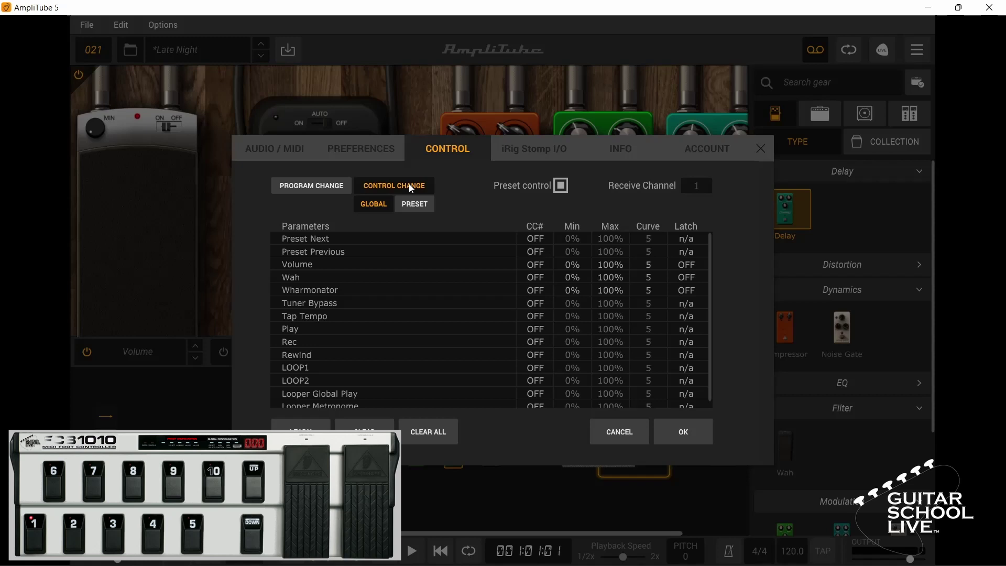
{"action": "left_click", "coordinate": [471, 304]}
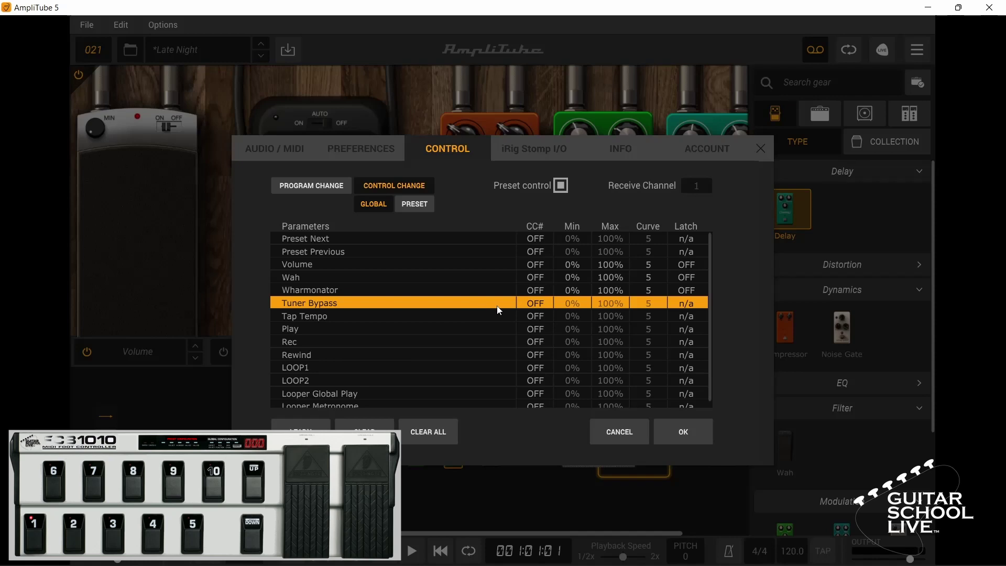
{"action": "left_click", "coordinate": [301, 425]}
{"action": "left_click", "coordinate": [699, 426]}
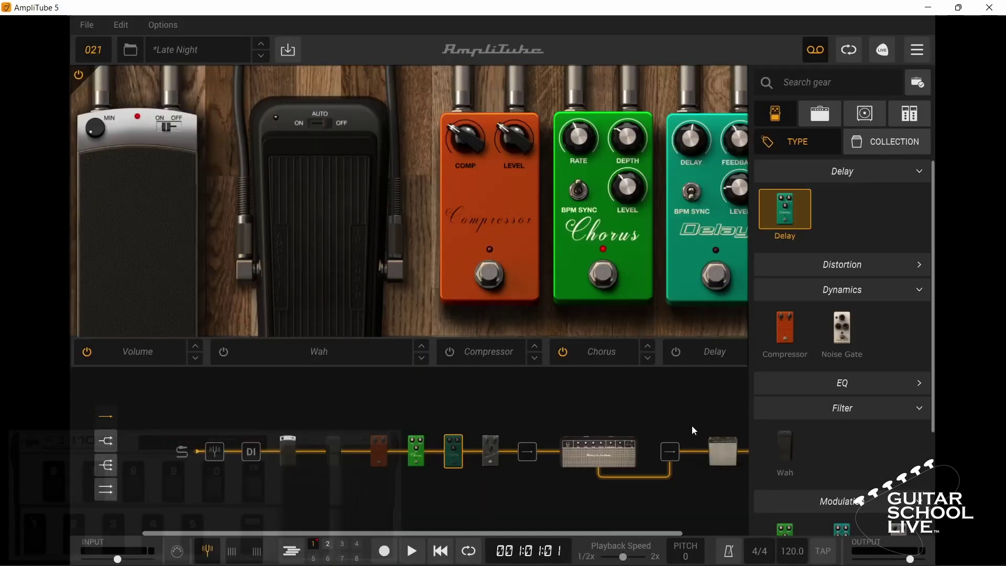
{"action": "left_click", "coordinate": [219, 553]}
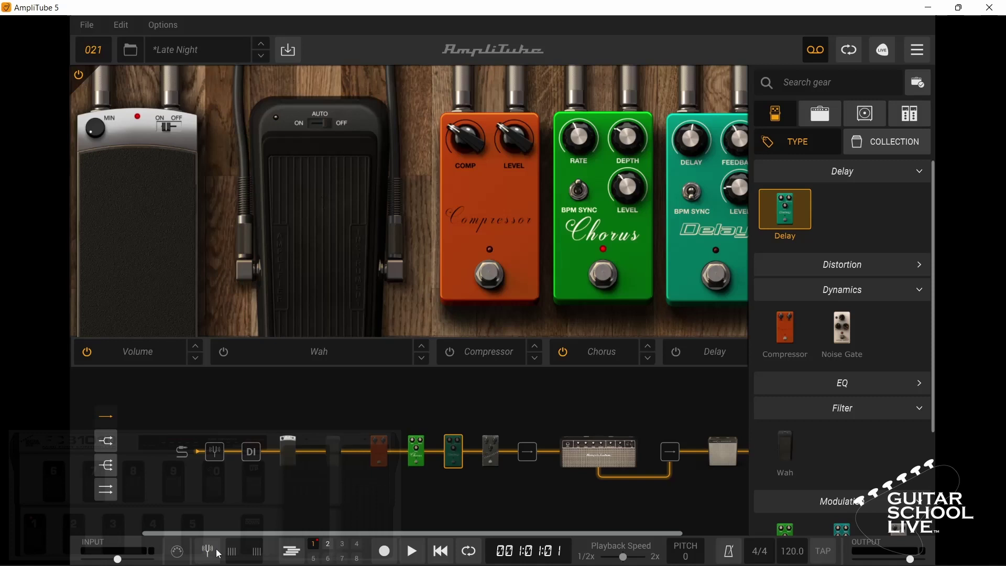
{"action": "left_click", "coordinate": [219, 554]}
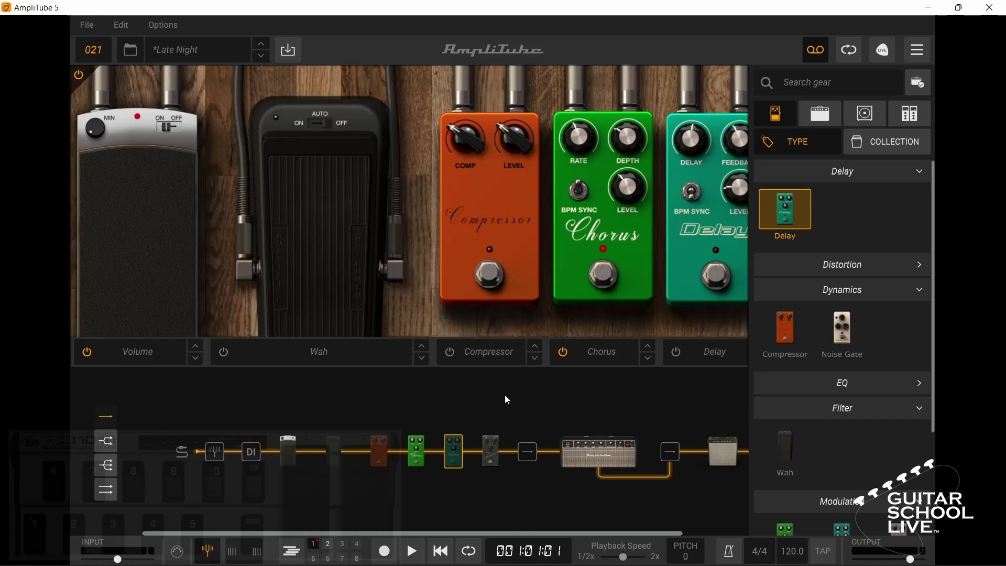
Step: Start MIDI learn for the Volume parameter of the Volume pedal
{"action": "right_click", "coordinate": [142, 274]}
{"action": "mouse_move", "coordinate": [157, 442]}
{"action": "mouse_move", "coordinate": [246, 439]}
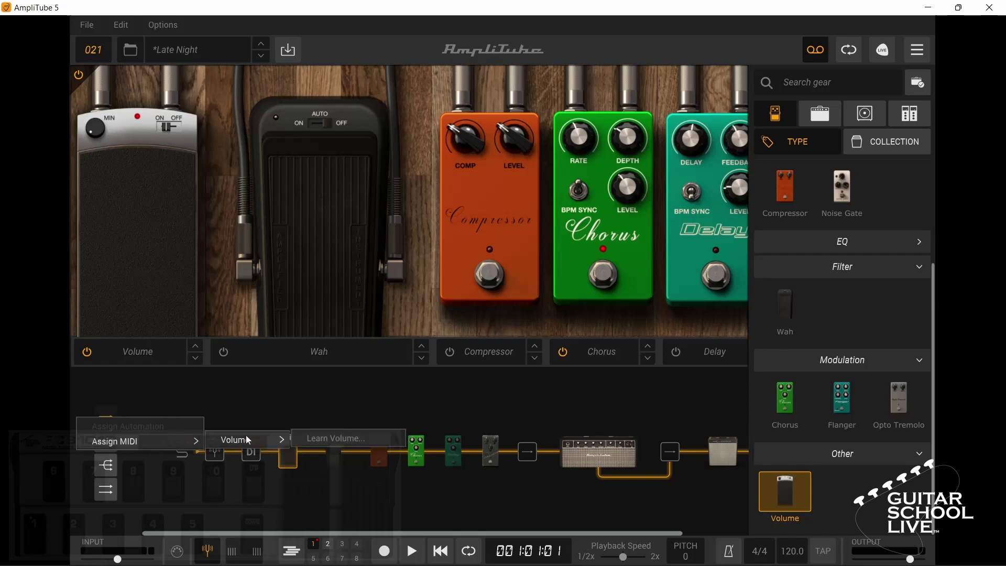
{"action": "left_click", "coordinate": [319, 440]}
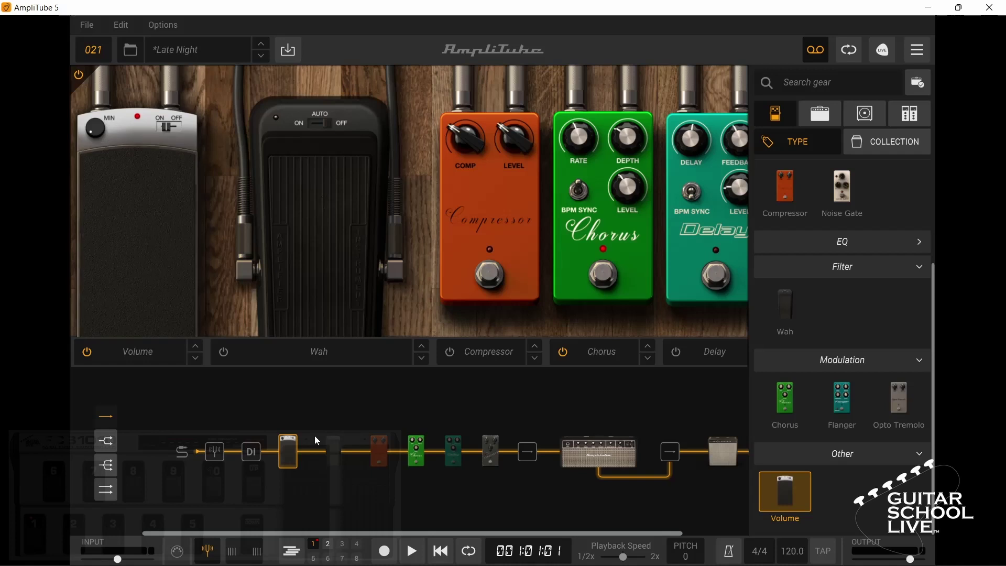
Step: Start MIDI learn for the Wah parameter of the Wah pedal
{"action": "right_click", "coordinate": [324, 288]}
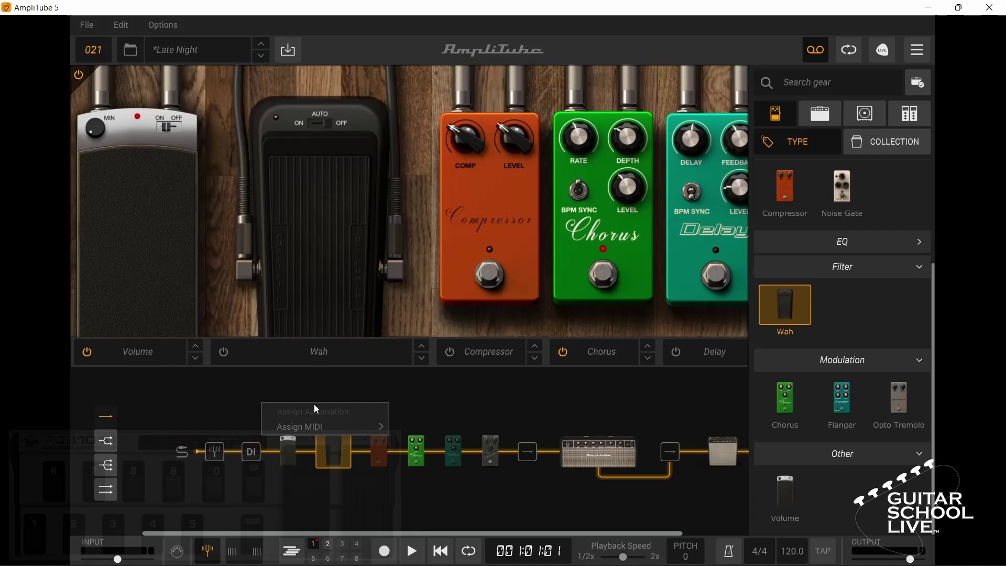
{"action": "mouse_move", "coordinate": [324, 426]}
{"action": "mouse_move", "coordinate": [413, 428]}
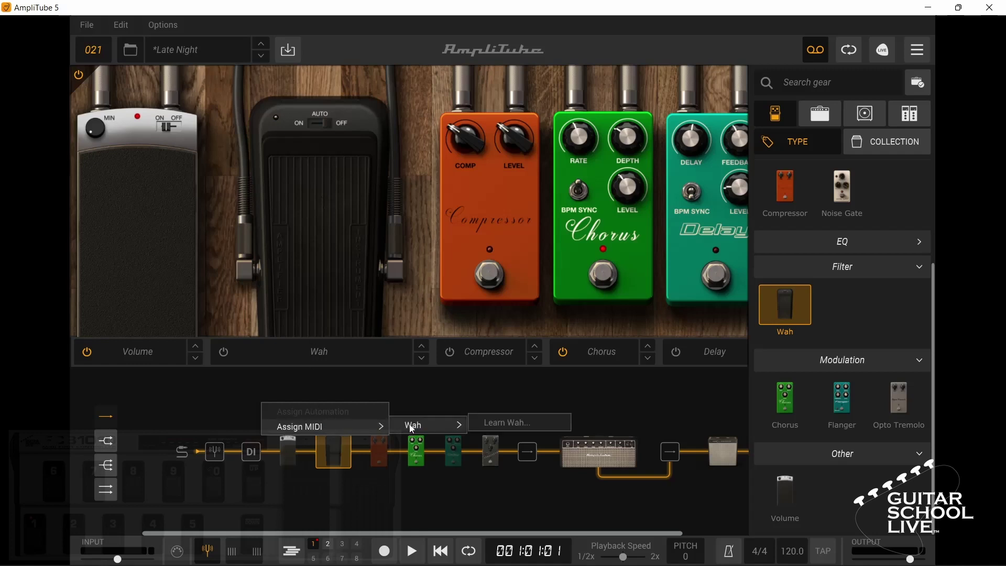
{"action": "left_click", "coordinate": [486, 423]}
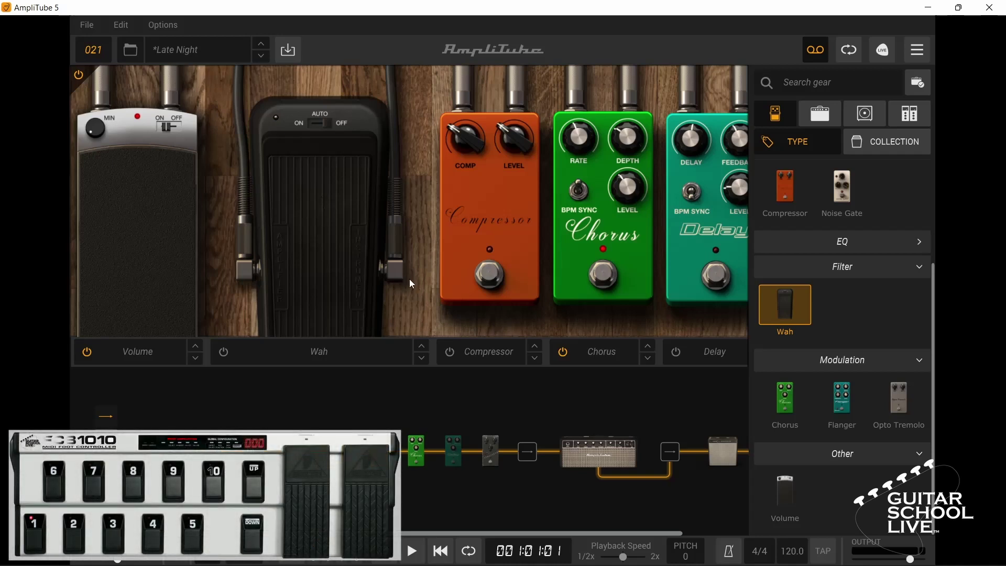
Step: Start MIDI learn for the bypass of the Wah pedal using its indicator light
{"action": "right_click", "coordinate": [277, 118]}
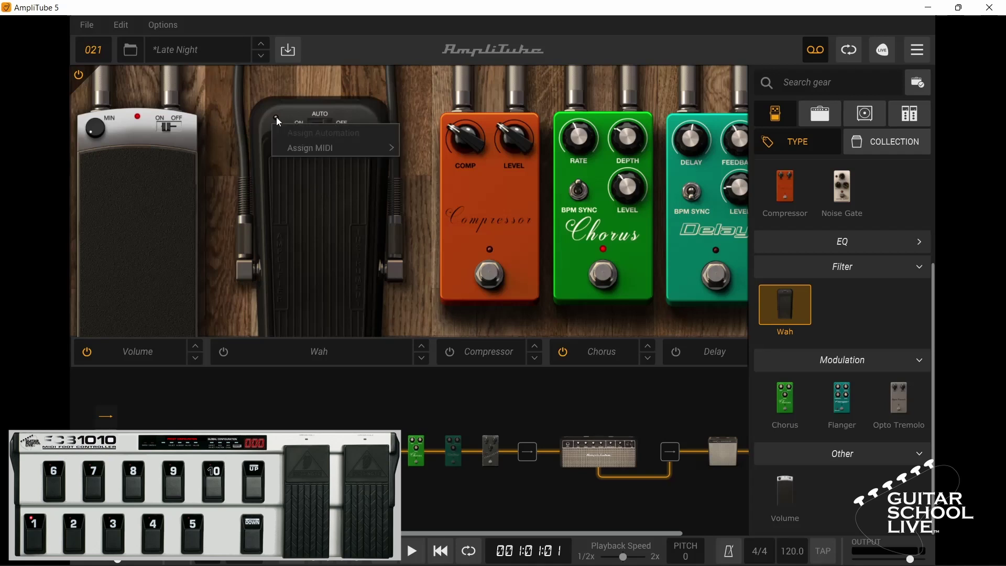
{"action": "mouse_move", "coordinate": [308, 149]}
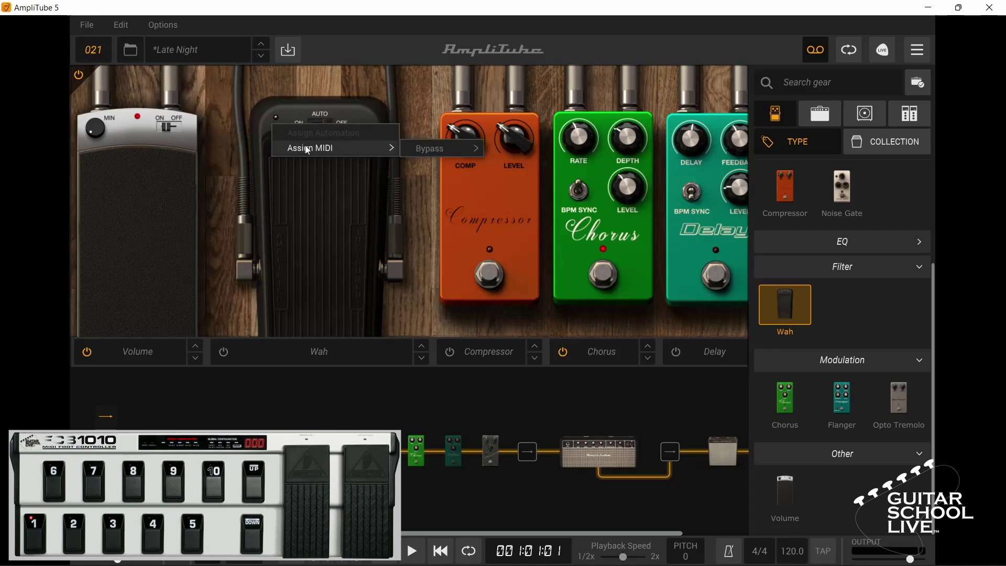
{"action": "mouse_move", "coordinate": [414, 150]}
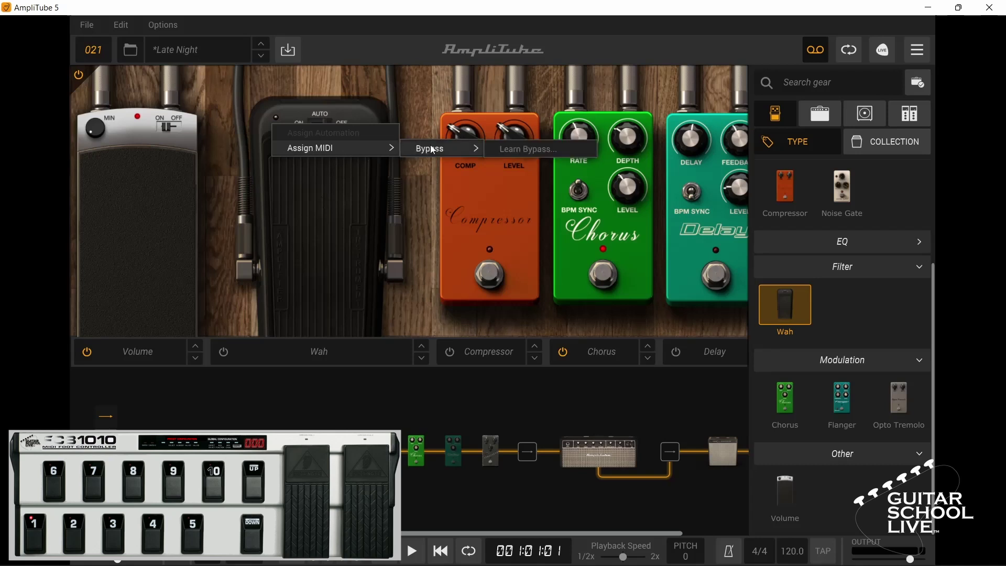
{"action": "left_click", "coordinate": [516, 152]}
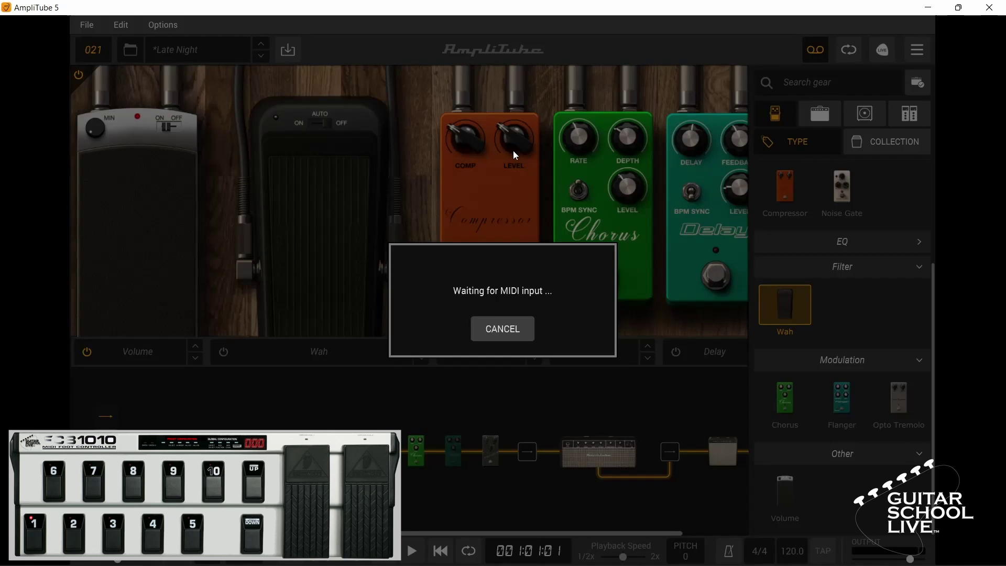